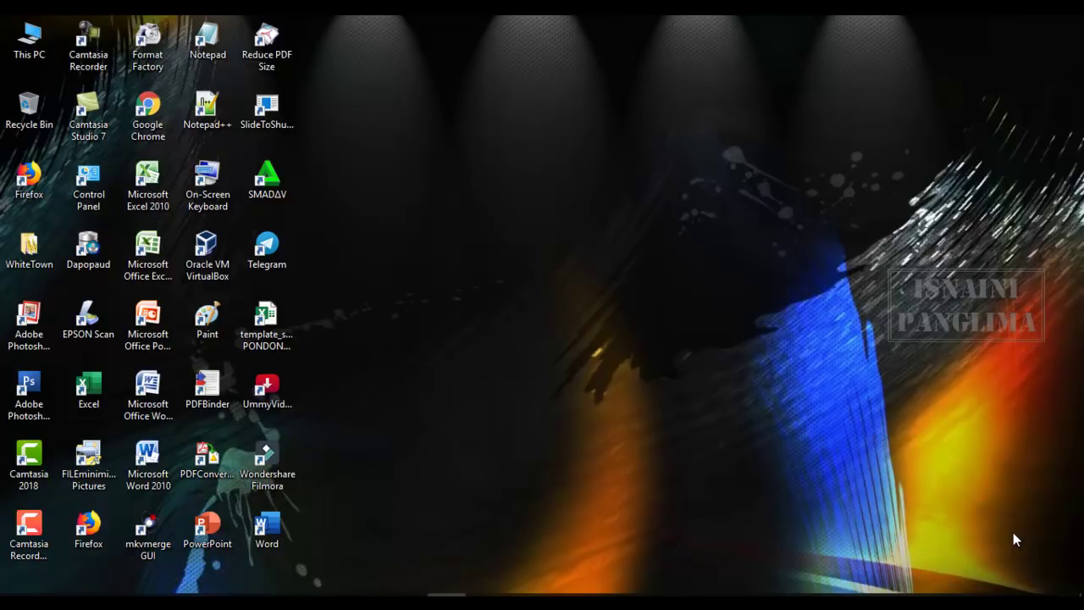
Refresh the desktop and launch Word 2007 from its shortcut to get a blank Document1
right_click(388, 212)
left_click(420, 256)
left_click(160, 420)
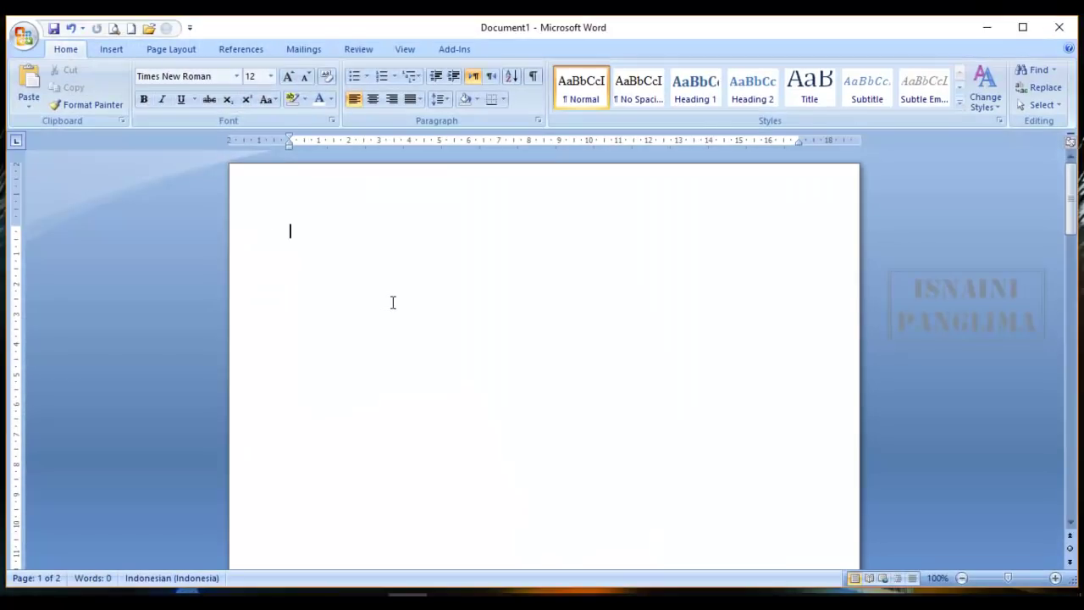
Draw a small rectangle near the page's top left and duplicate it beside the original
left_click(111, 49)
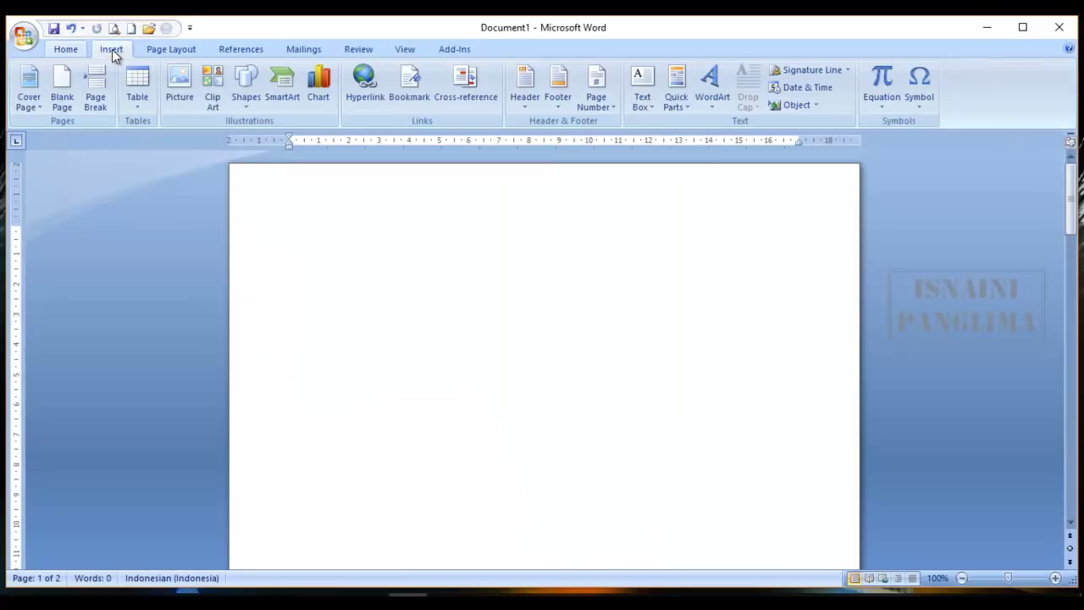
left_click(246, 93)
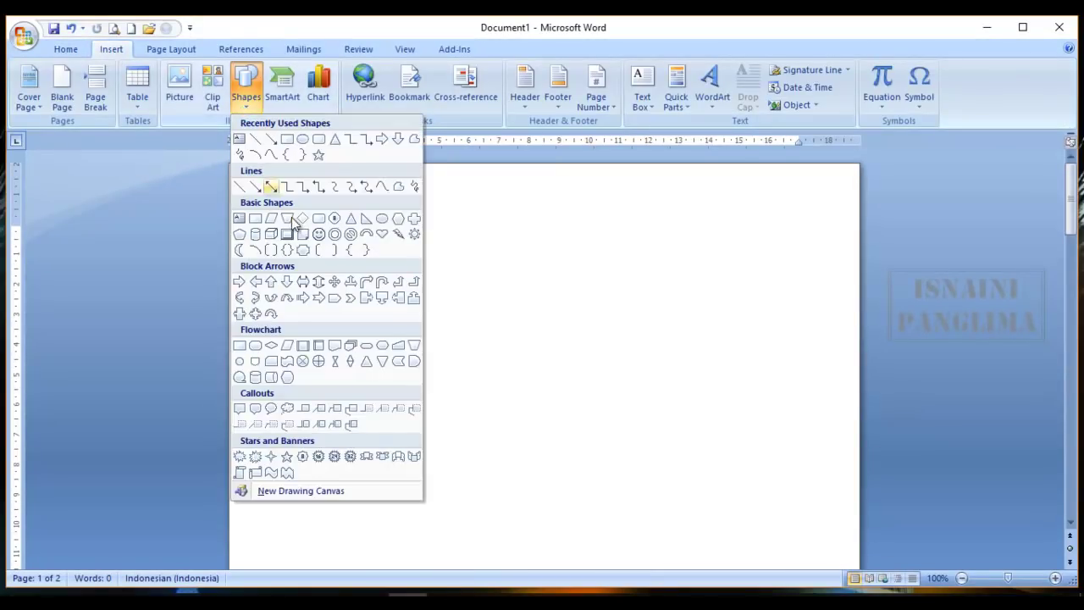
left_click(287, 139)
left_click_drag(320, 247, 363, 277)
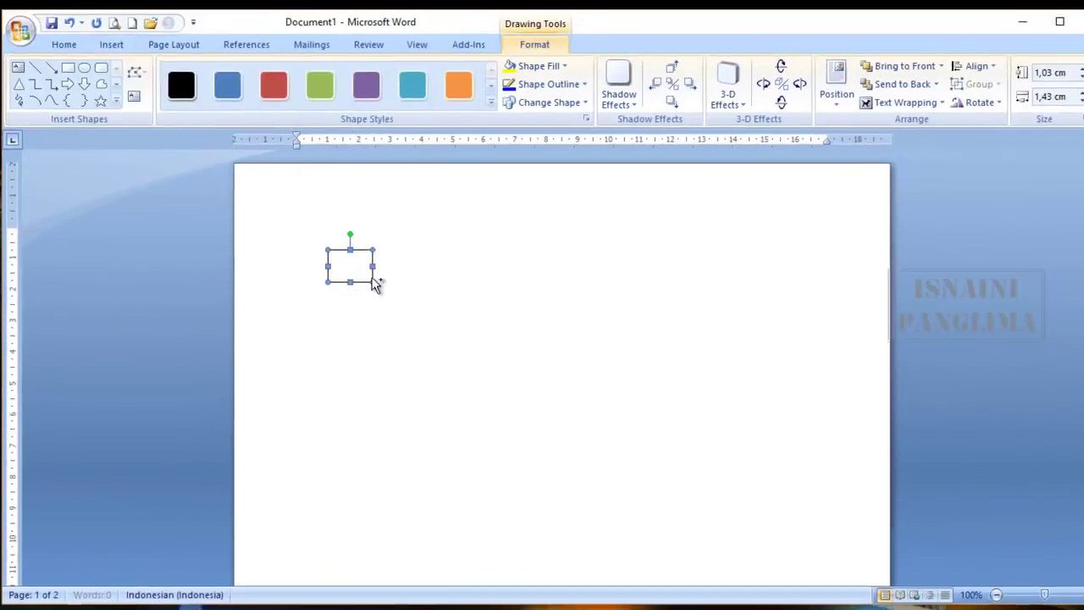
mouse_move(468, 306)
left_mouse_down()
mouse_move(492, 304)
mouse_move(443, 306)
left_mouse_up()
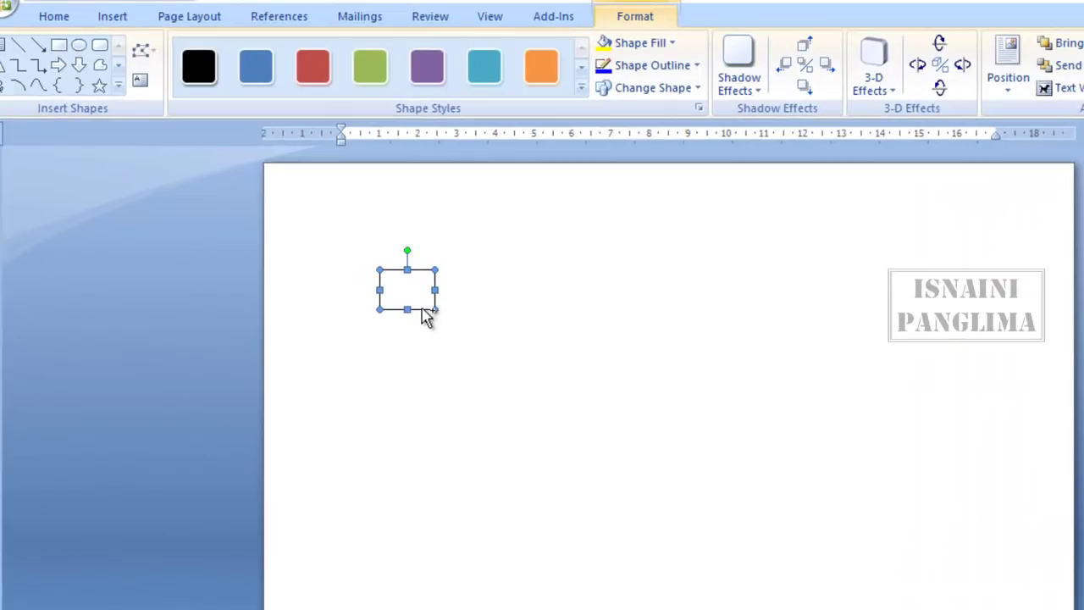
left_click_drag(424, 316, 478, 316, "ctrl")
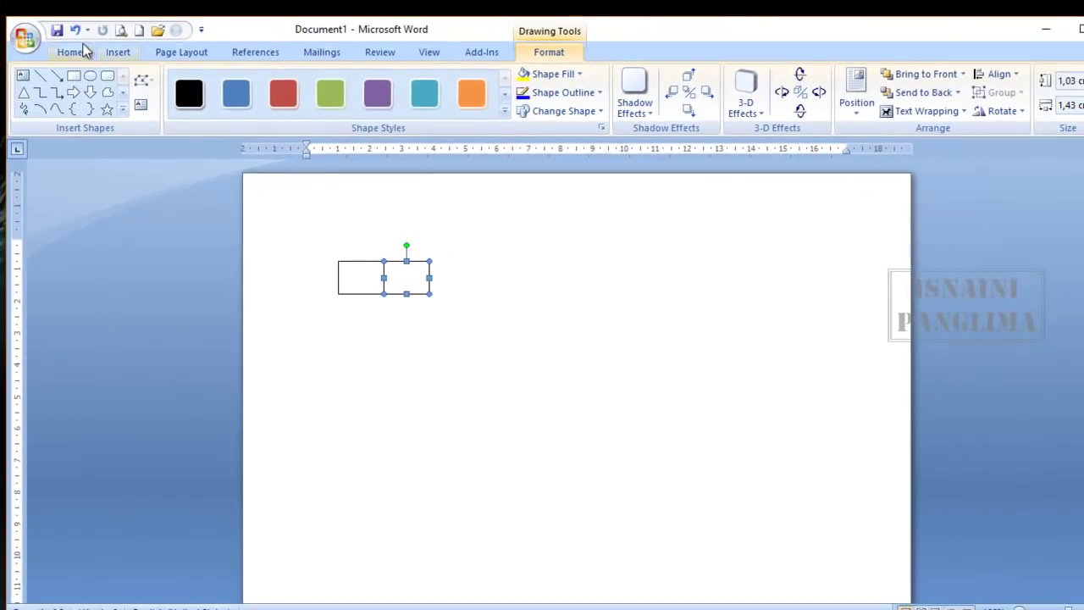
Switch to Select Objects and copy the rectangles to extend the row toward eight boxes
left_click(74, 51)
left_click(1077, 110)
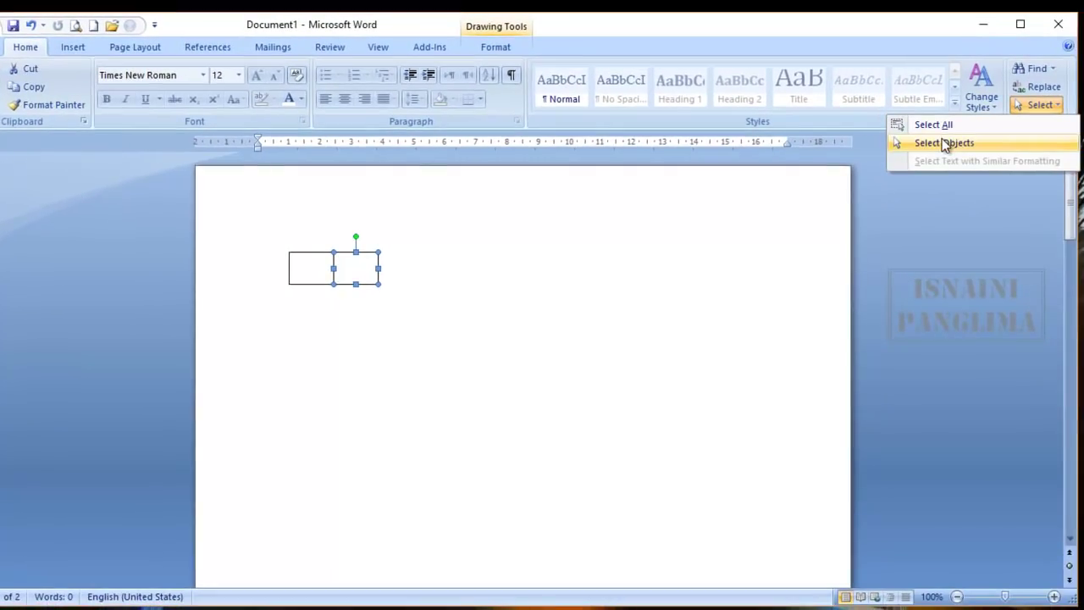
left_click(1004, 151)
left_click_drag(252, 235, 439, 301)
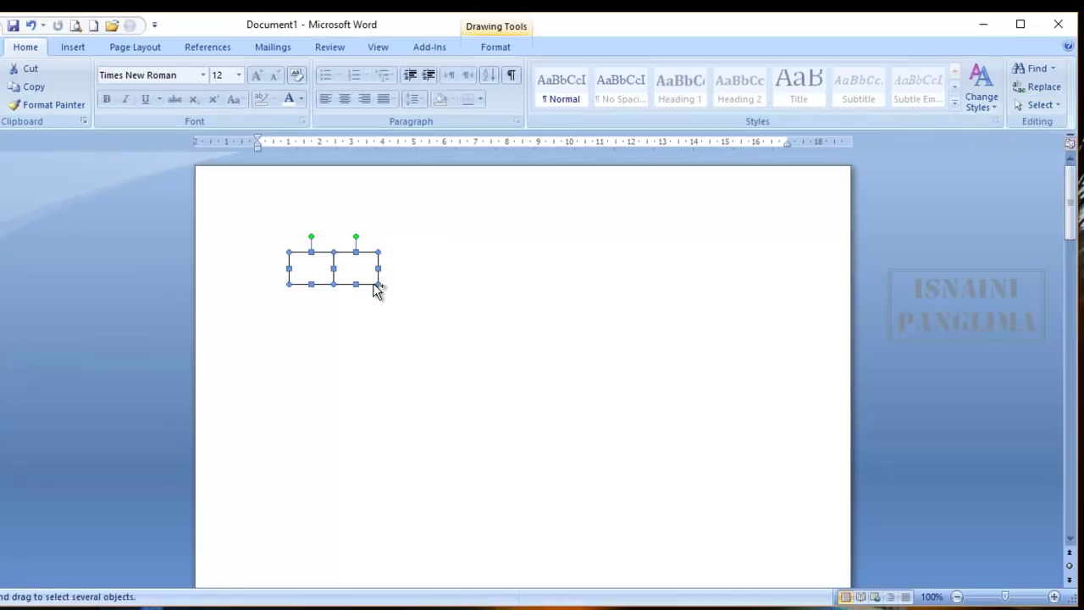
left_click_drag(379, 286, 641, 290)
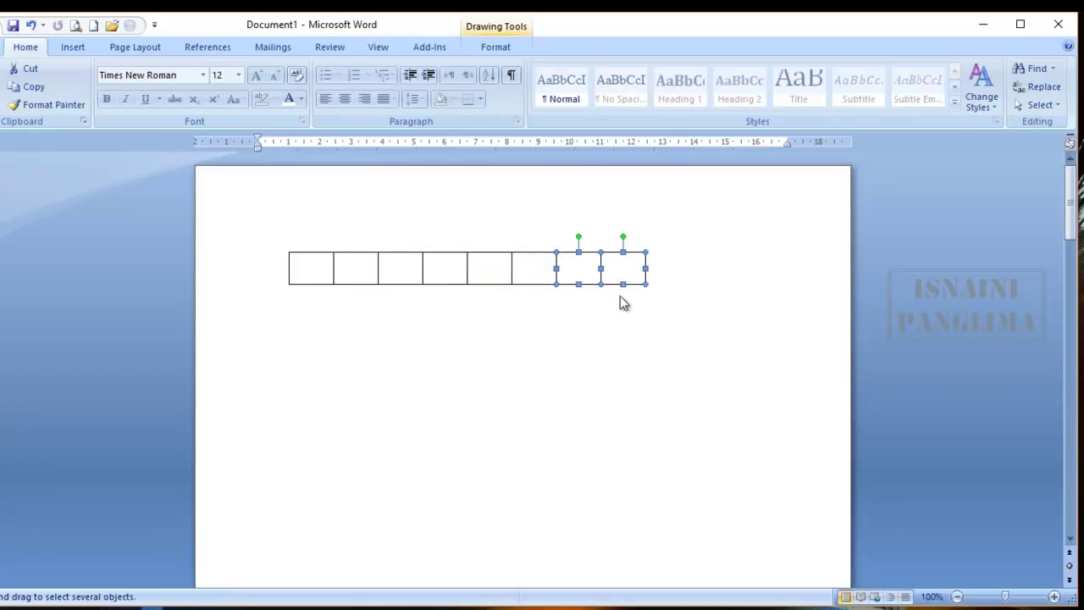
Copy the row of eight rectangles downward to form a second row
left_click_drag(257, 212, 665, 302)
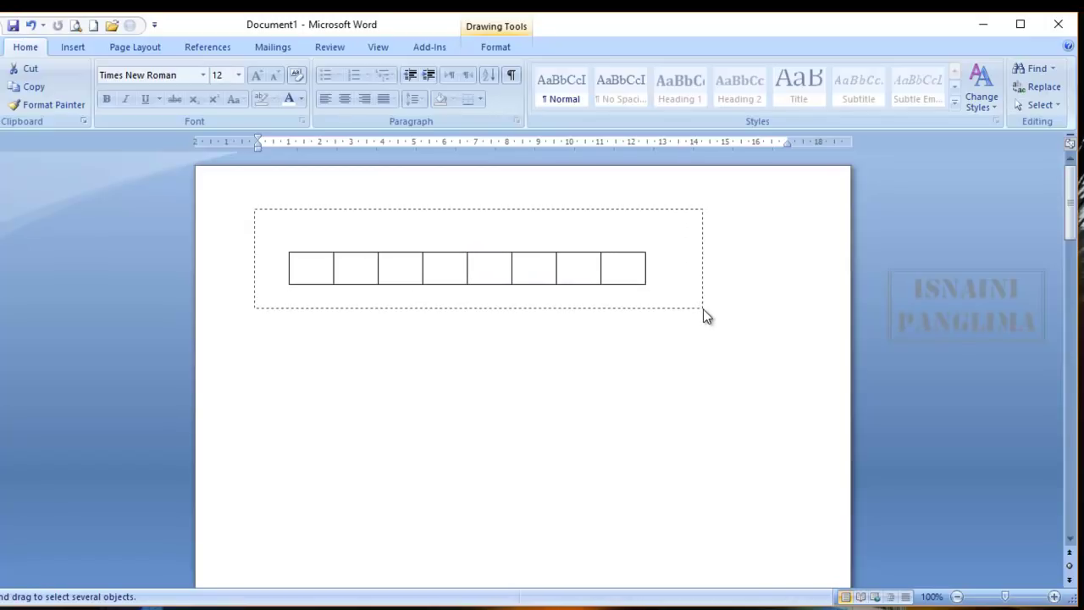
left_click_drag(690, 311, 704, 314)
left_click_drag(618, 288, 617, 369)
left_click(615, 318)
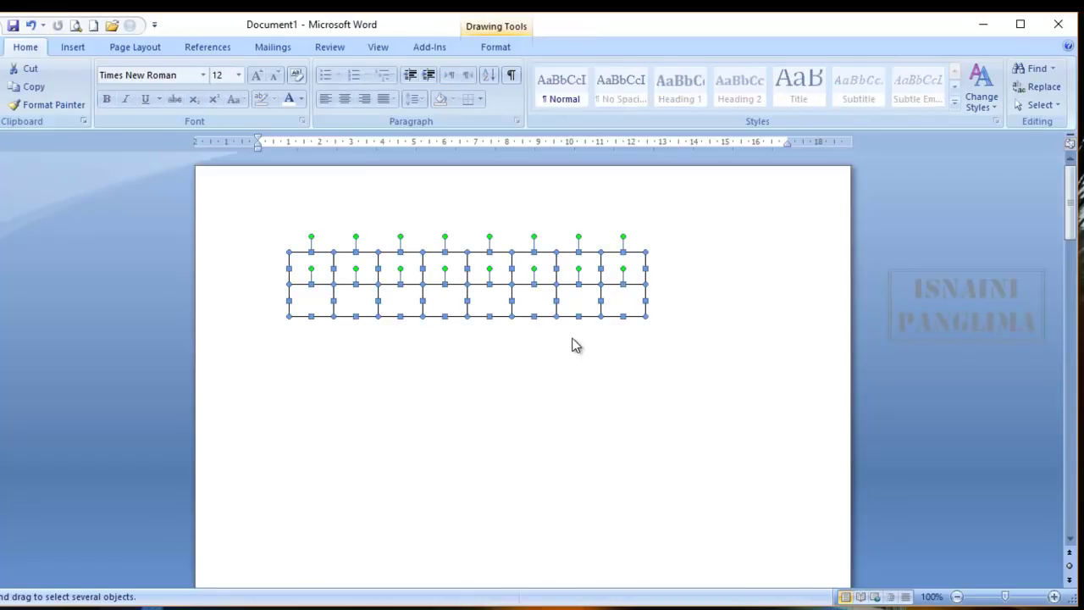
left_click(260, 282)
Copy the rectangle rows downward twice to build an eight-row grid
left_click_drag(247, 221, 767, 397)
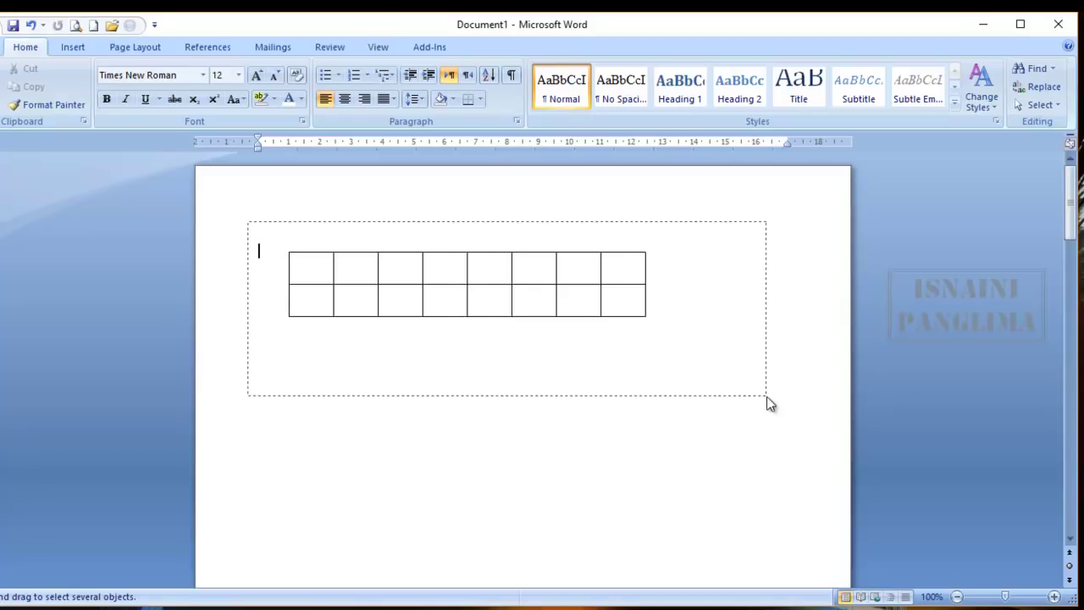
left_click_drag(593, 319, 590, 387)
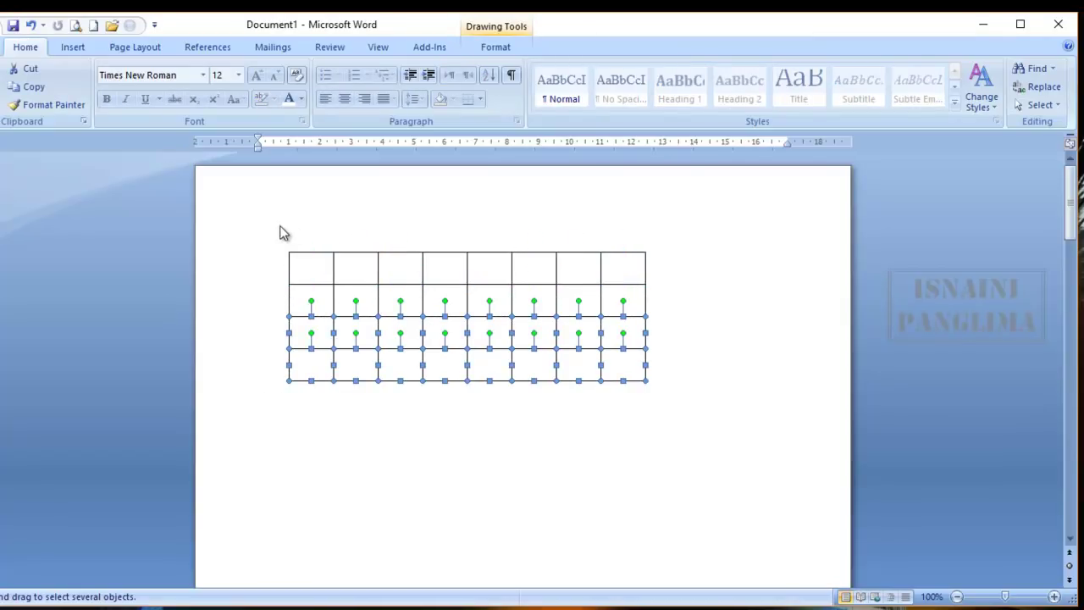
left_click_drag(284, 234, 641, 428)
mouse_move(586, 387)
left_mouse_down()
mouse_move(601, 454)
mouse_move(588, 513)
left_mouse_up()
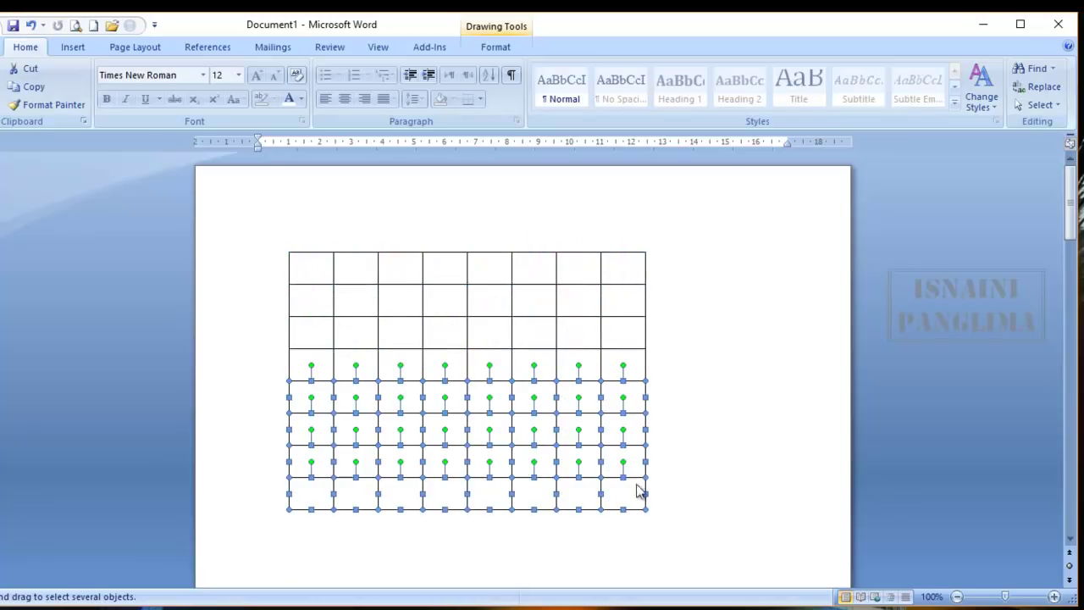
left_click(717, 430)
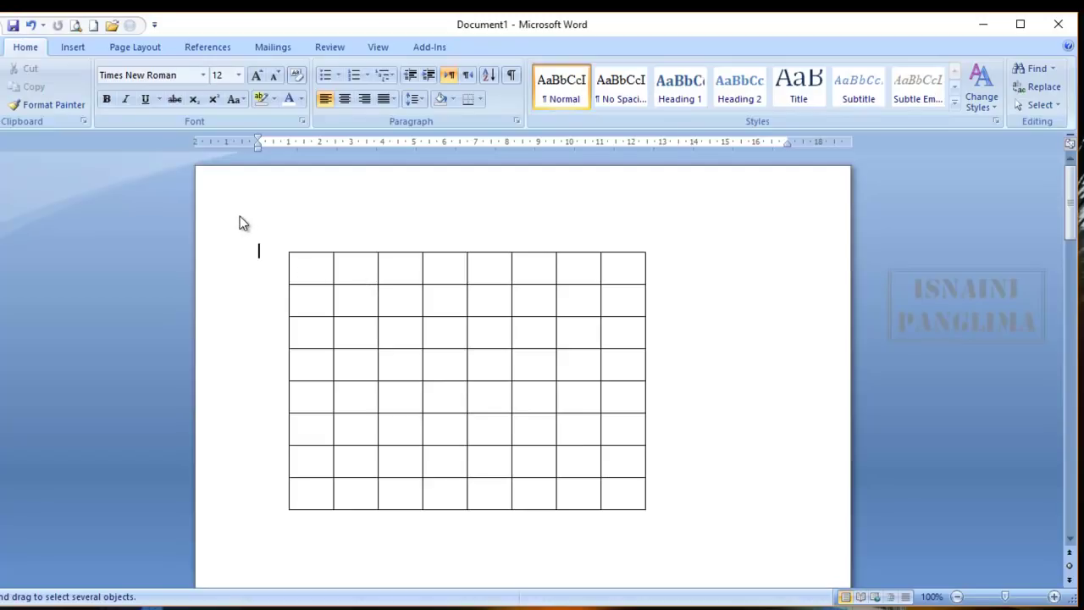
Group all grid rectangles, move the group lower, then undo until the grid is gone
left_click_drag(238, 214, 714, 559)
left_click(494, 47)
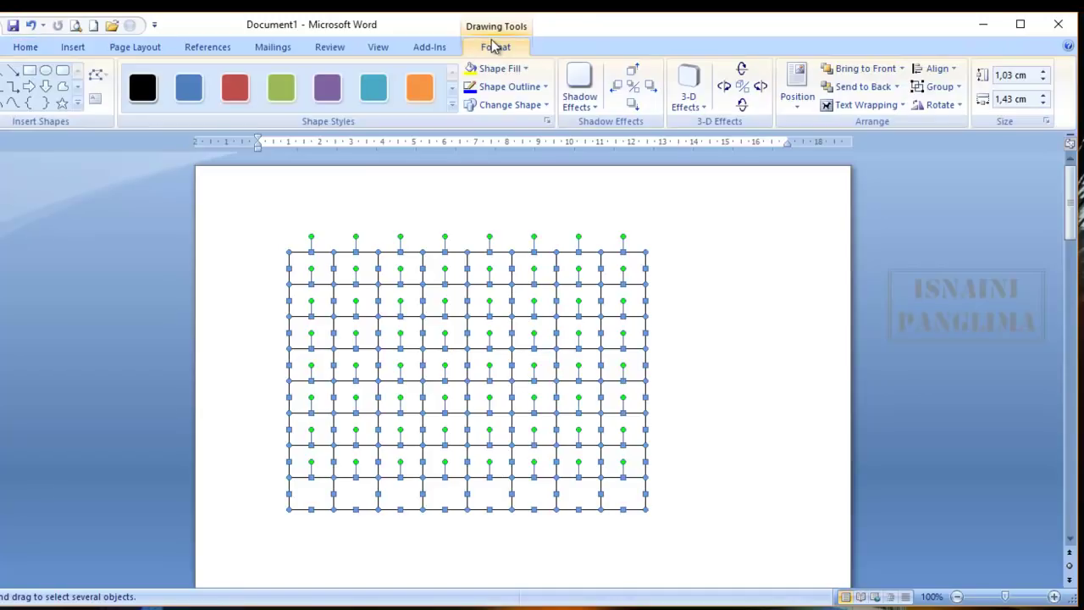
left_click(948, 87)
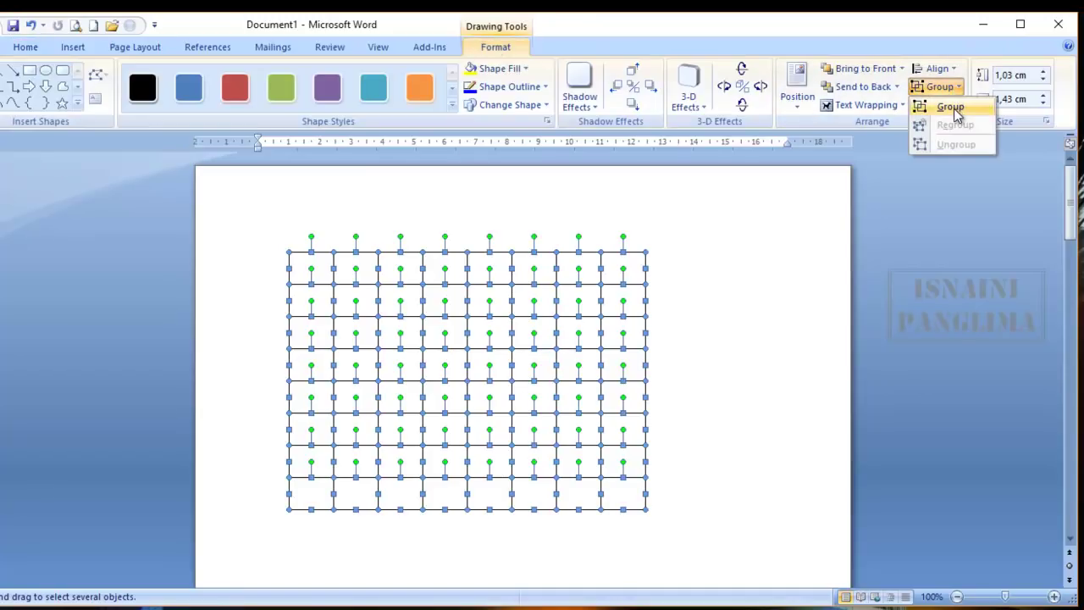
left_click(952, 107)
left_click_drag(649, 298, 722, 308)
left_click_drag(568, 265, 553, 369)
left_click(600, 370)
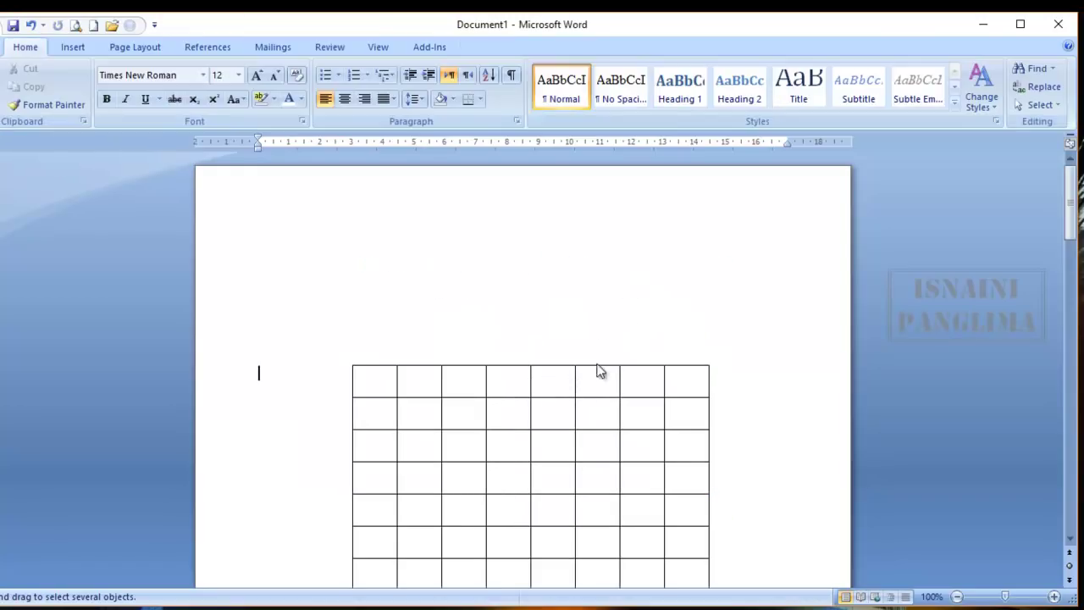
key("ctrl+z")
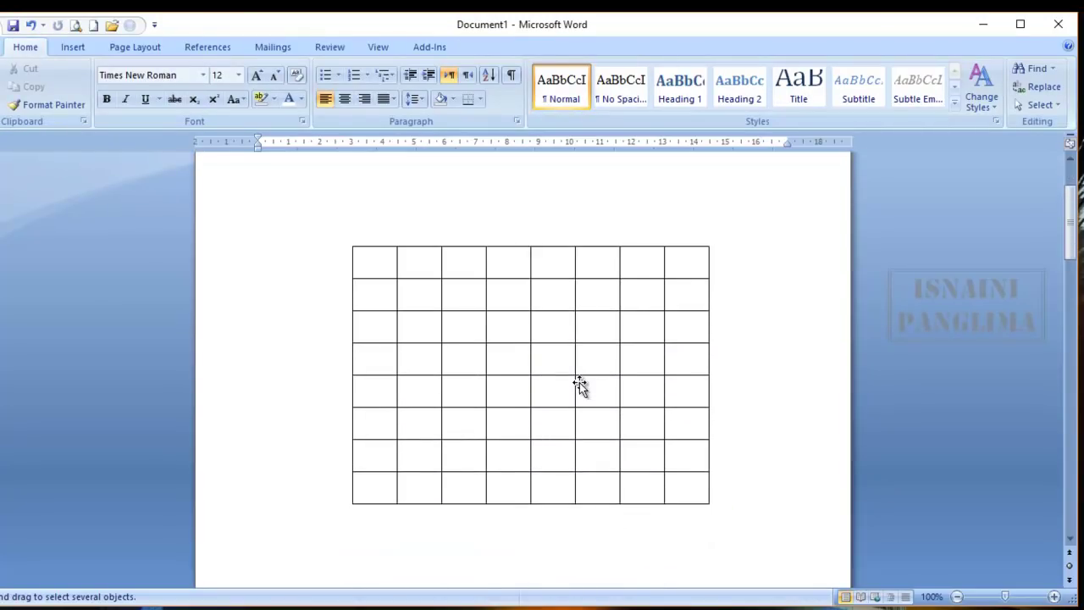
key("ctrl+z")
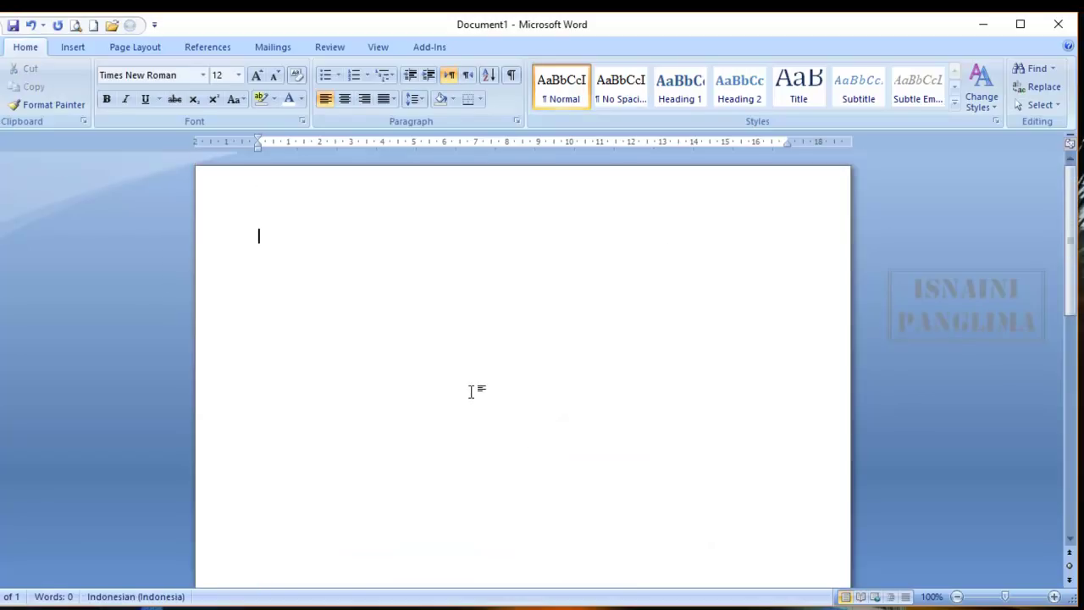
Draw a horizontal straight line across the top of the page
left_click(80, 49)
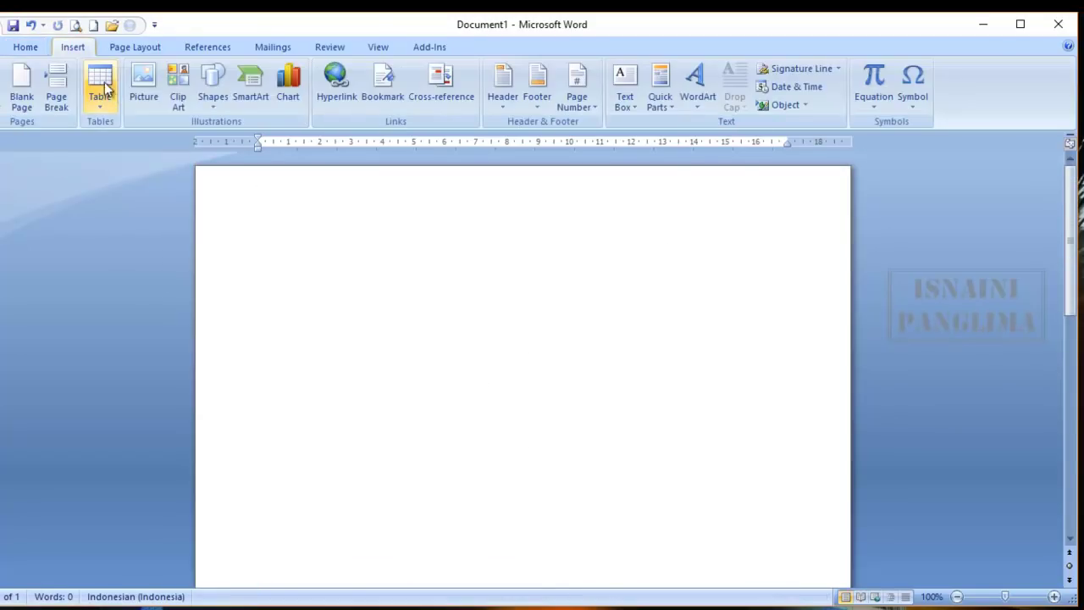
left_click(206, 105)
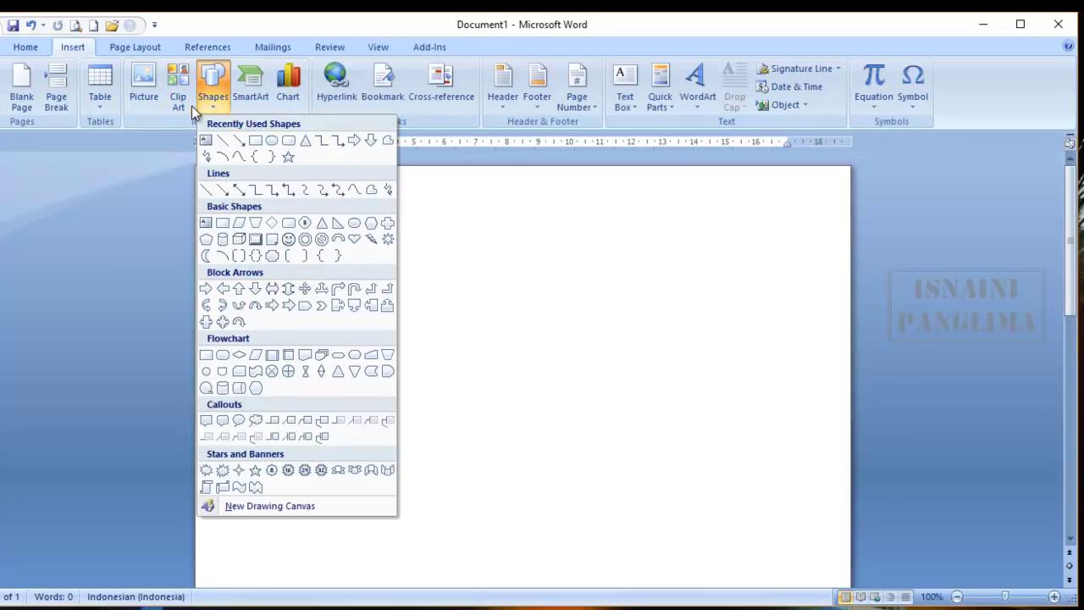
left_click(210, 98)
left_click(212, 97)
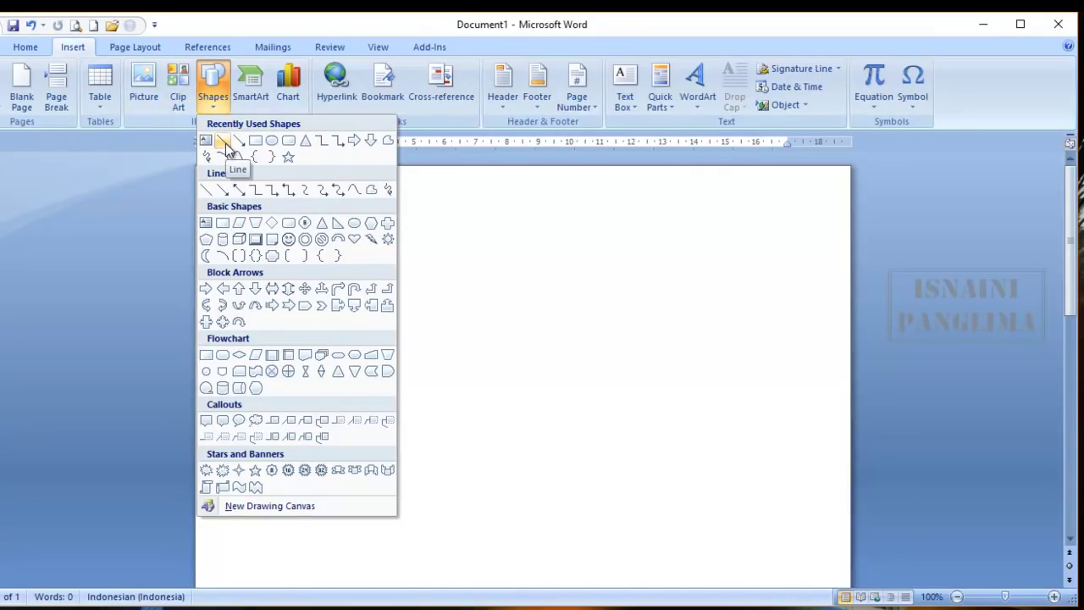
left_click(224, 142)
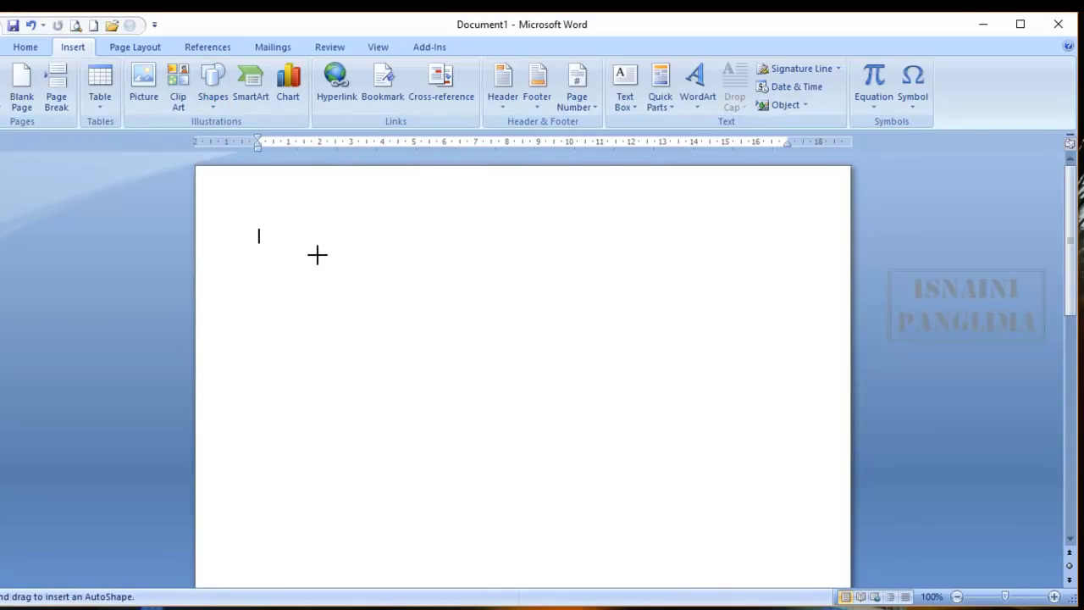
left_click_drag(297, 242, 719, 271)
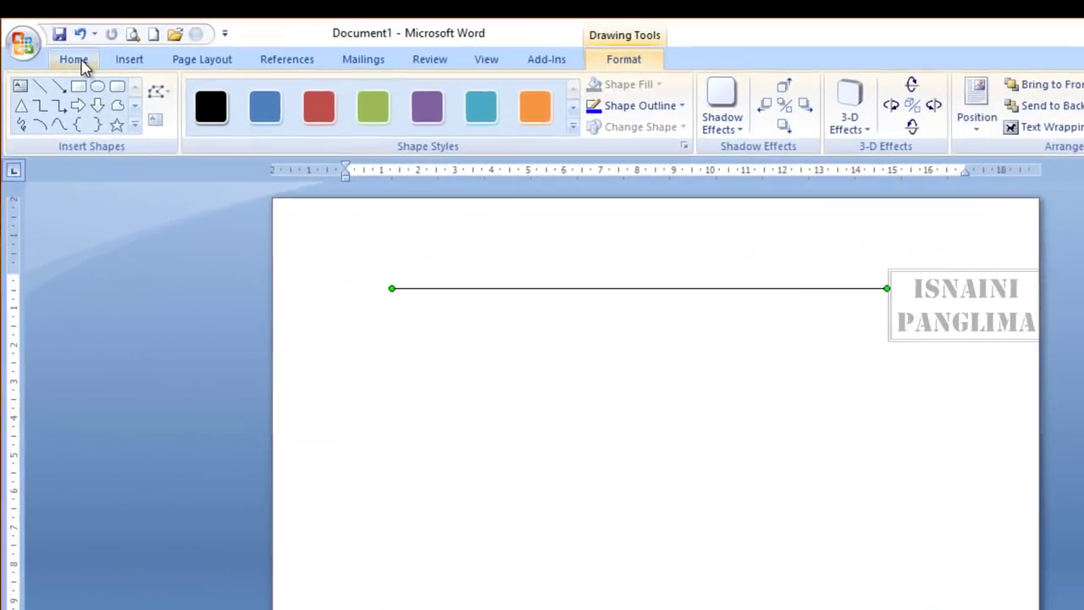
Copy the line and paste it repeatedly into a diagonal stack of fourteen lines
left_click(33, 49)
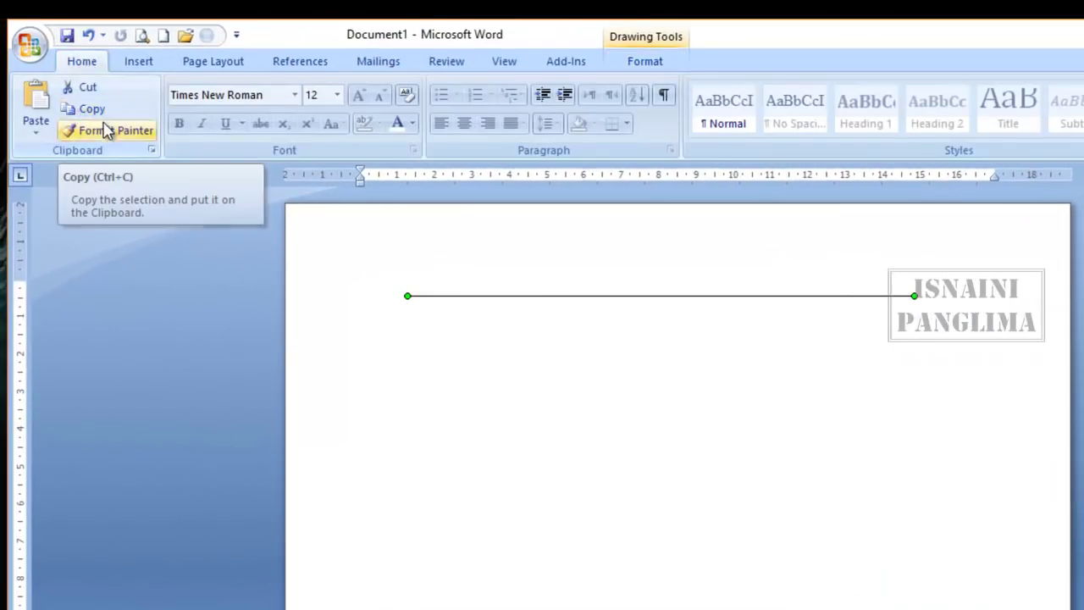
left_click(471, 300)
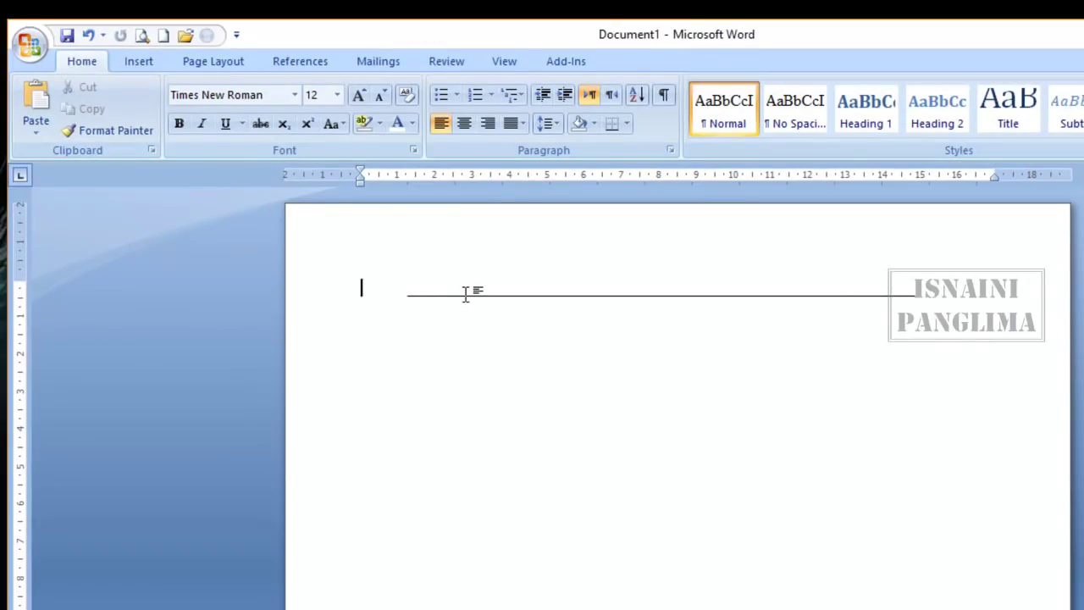
left_click(465, 295)
left_click(88, 109)
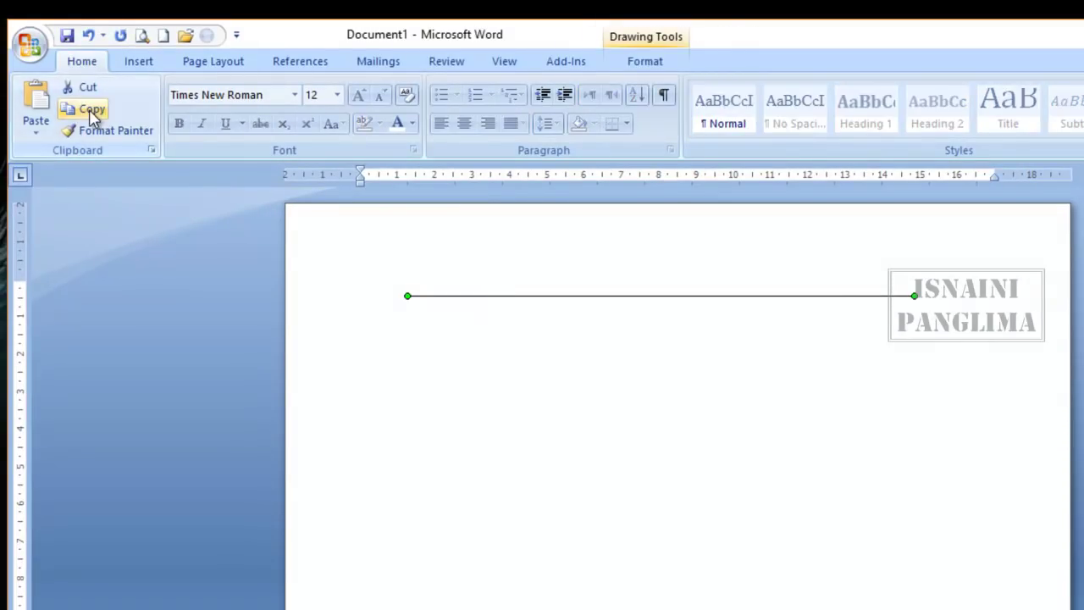
left_click(35, 95)
triple_click(36, 95)
double_click(35, 94)
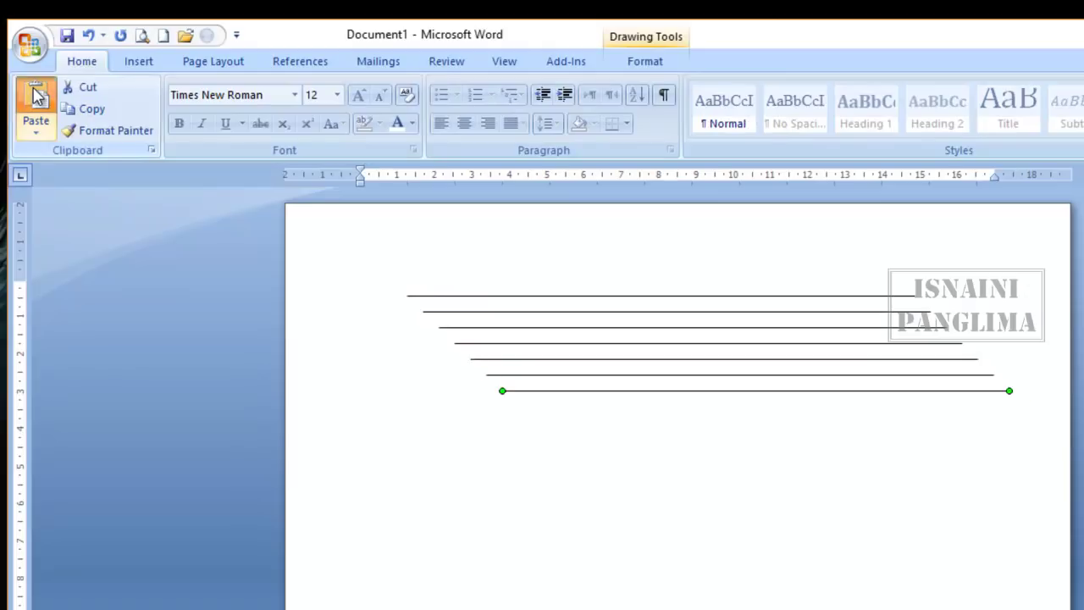
triple_click(35, 95)
left_click(36, 95)
left_click(36, 95)
left_click(35, 95)
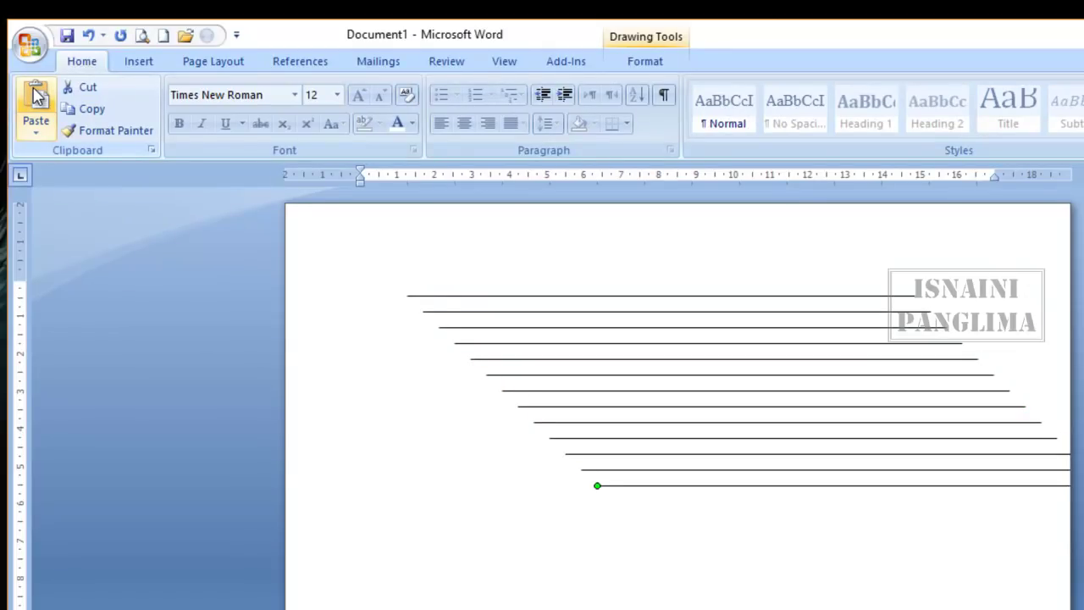
left_click(36, 95)
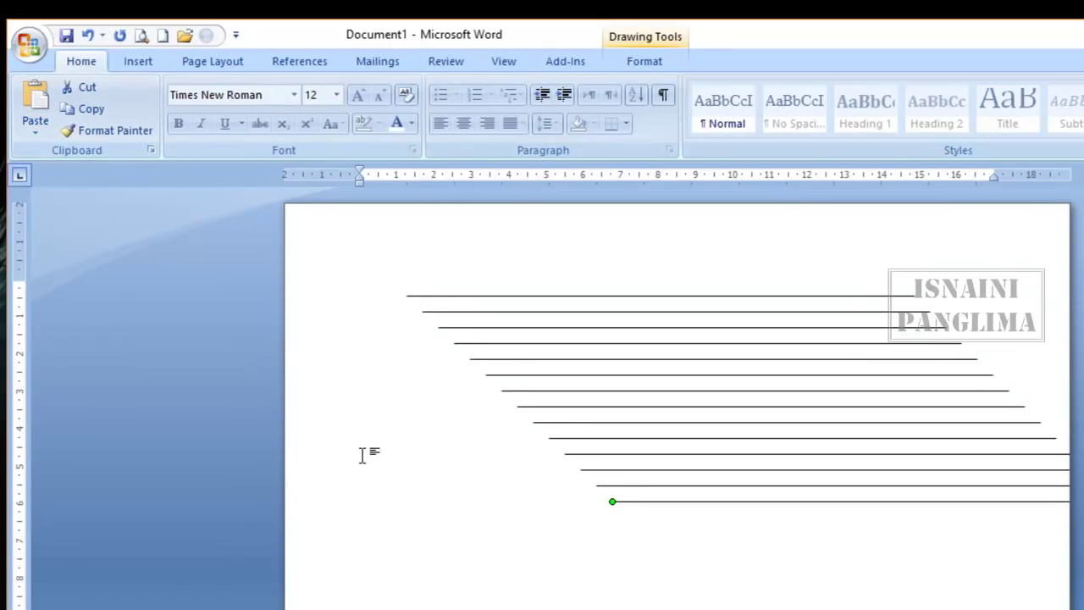
Switch to Select Objects mode and clear the current line selection
left_click(1050, 135)
left_click(907, 184)
left_click(93, 250)
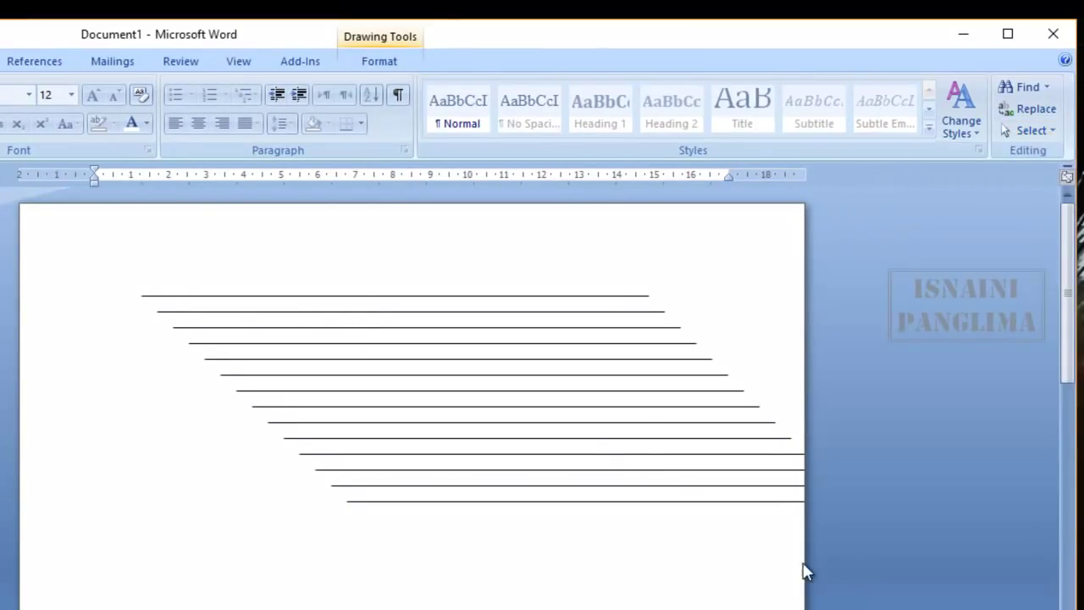
Select all fourteen lines, align them left, and group them into one object
left_click_drag(93, 249, 875, 608)
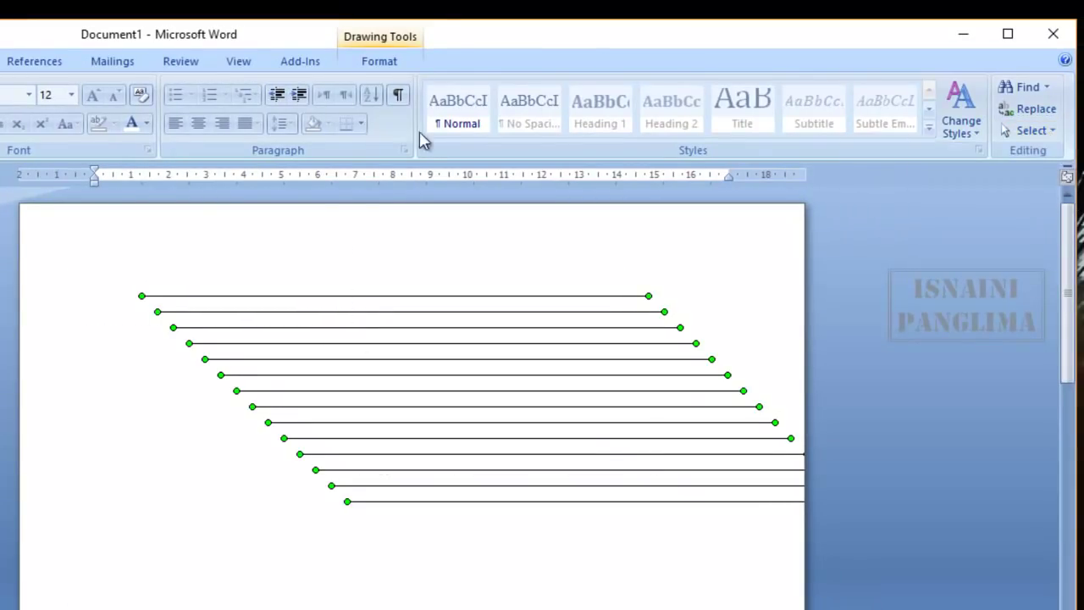
left_click(375, 65)
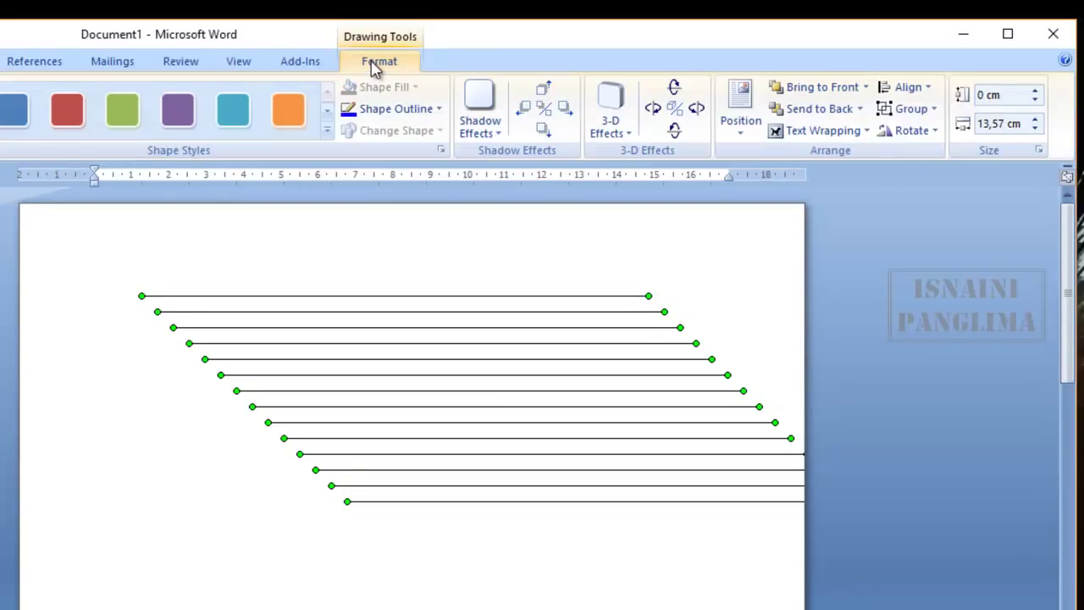
left_click(920, 88)
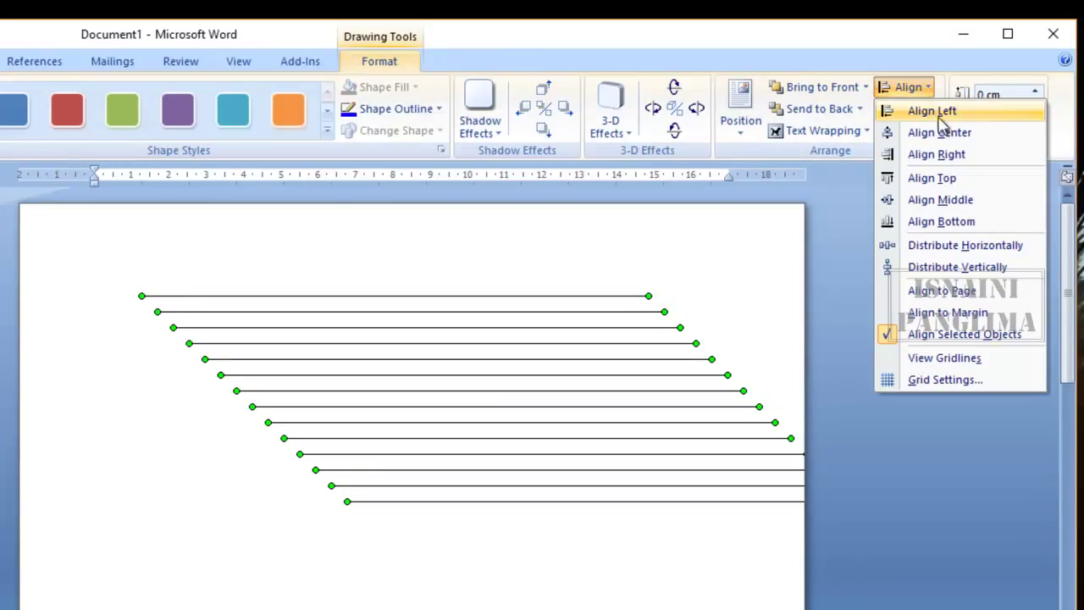
left_click(931, 111)
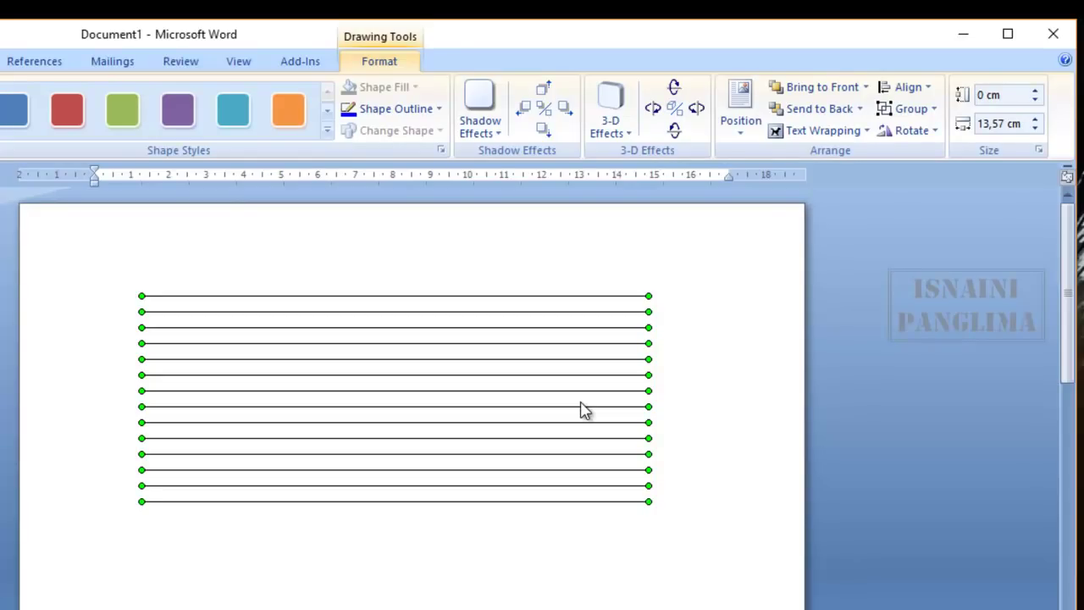
left_click(932, 110)
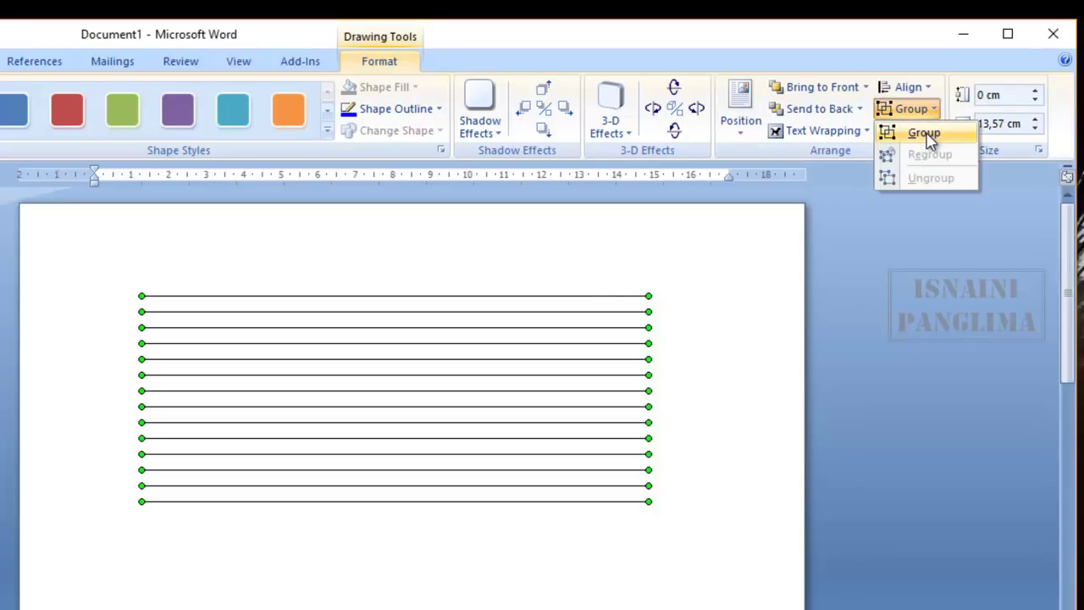
left_click(927, 135)
Reposition the line group up and left, then copy and paste a duplicate of it
left_click_drag(418, 314, 407, 498)
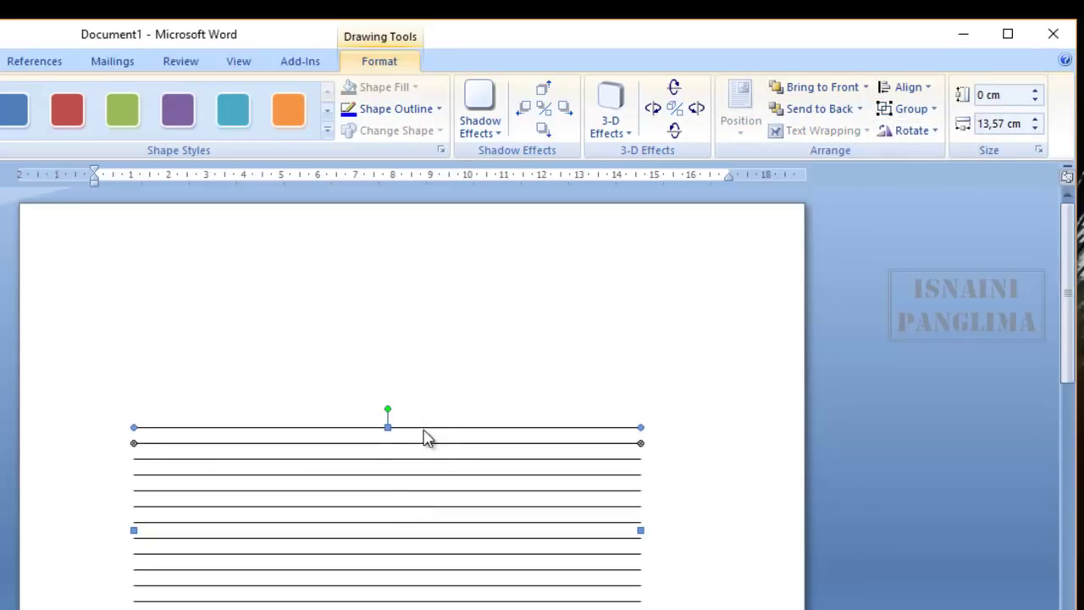
left_click(350, 383)
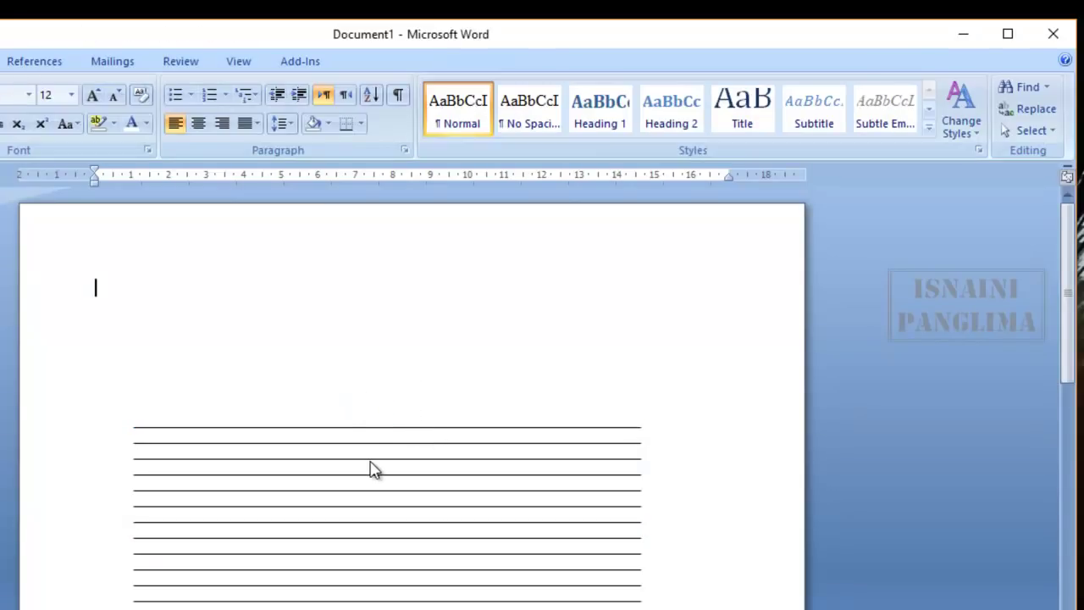
left_click_drag(377, 449, 316, 349)
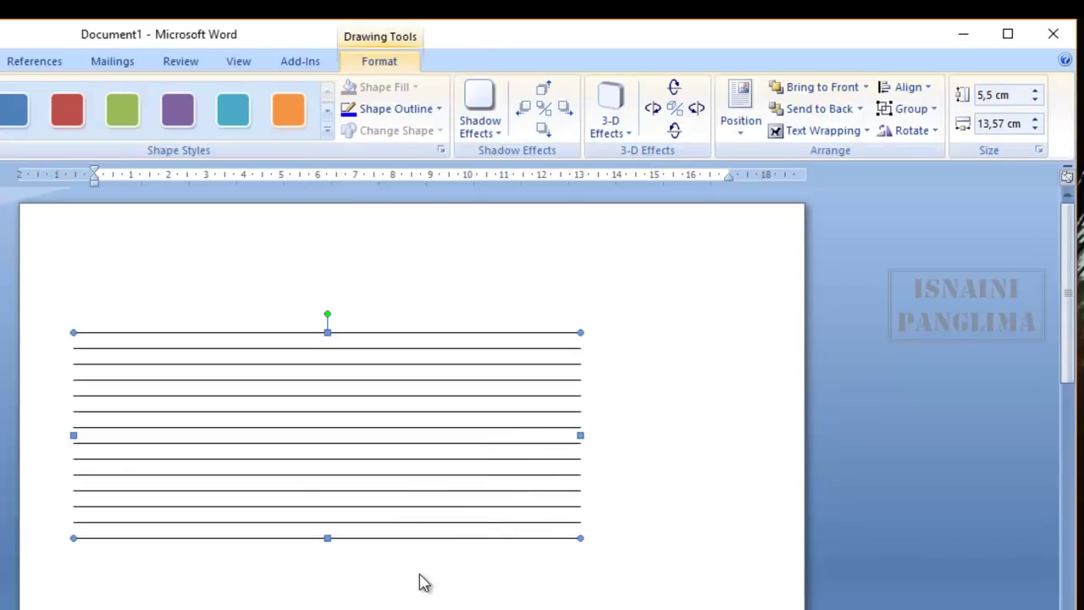
left_click(47, 60)
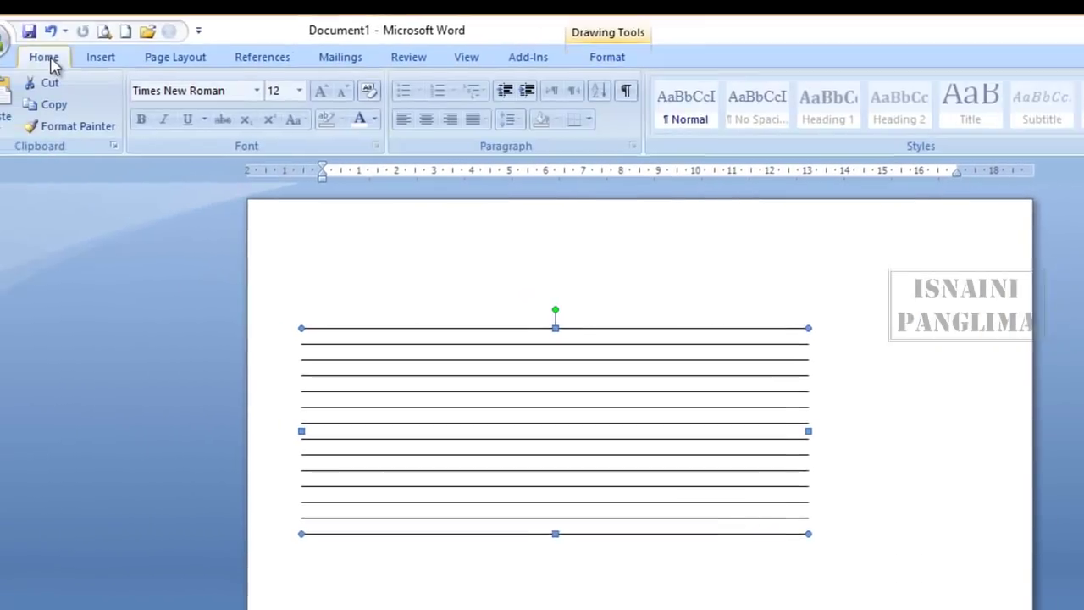
left_click(53, 104)
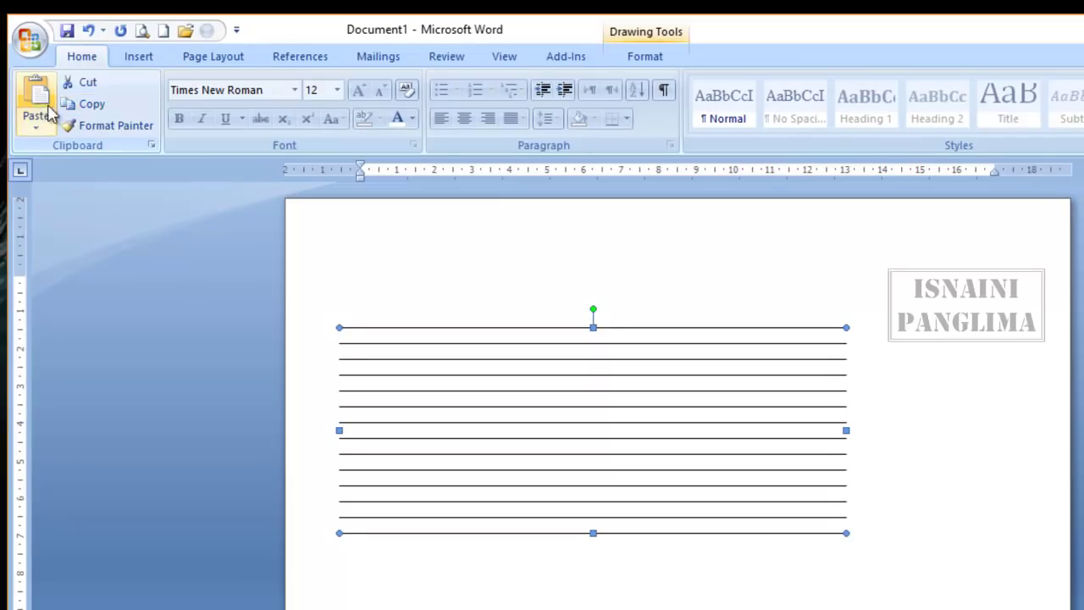
left_click(49, 110)
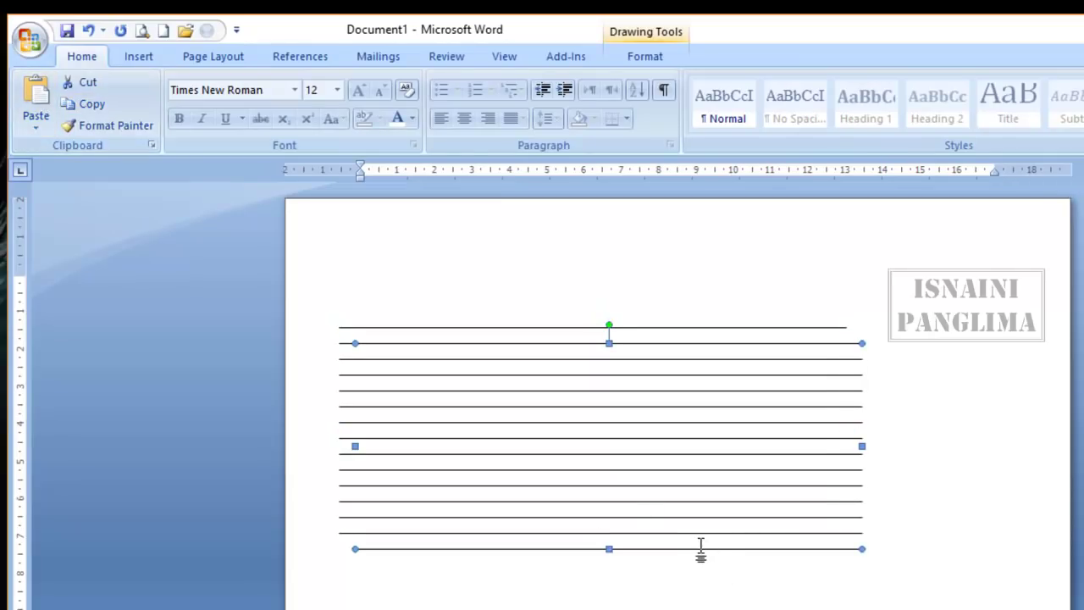
Move the pasted line group down-right and rotate it left 90° into vertical lines
left_click_drag(700, 549, 749, 596)
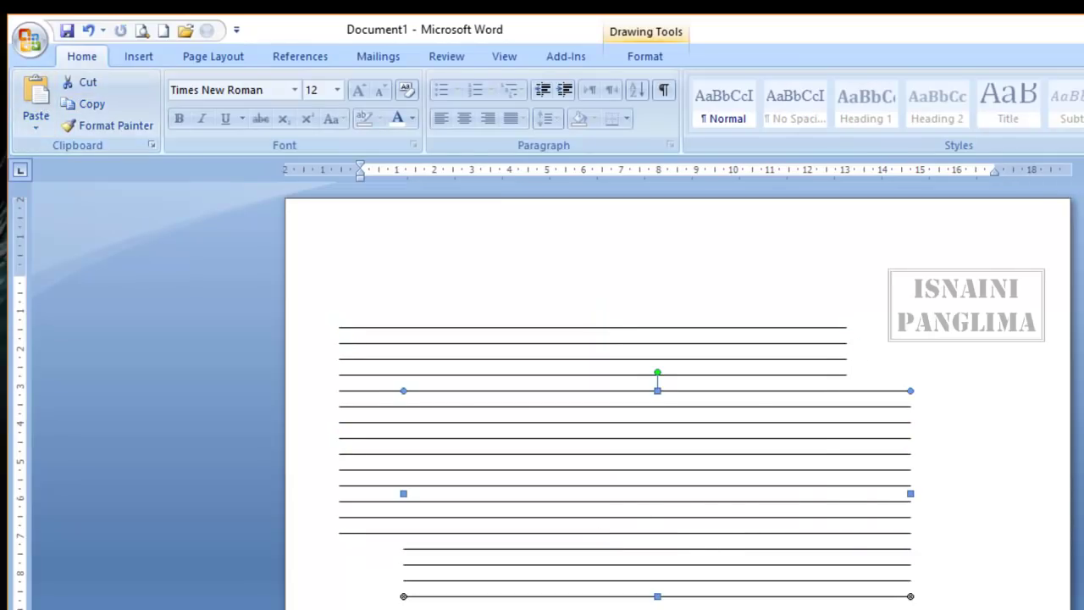
left_click(643, 61)
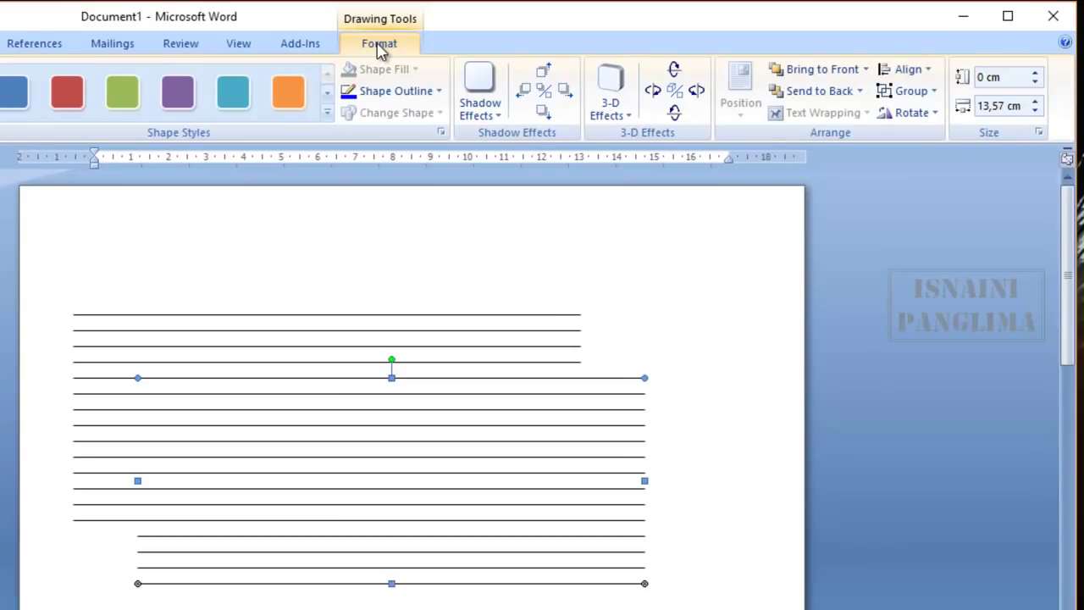
left_click(935, 114)
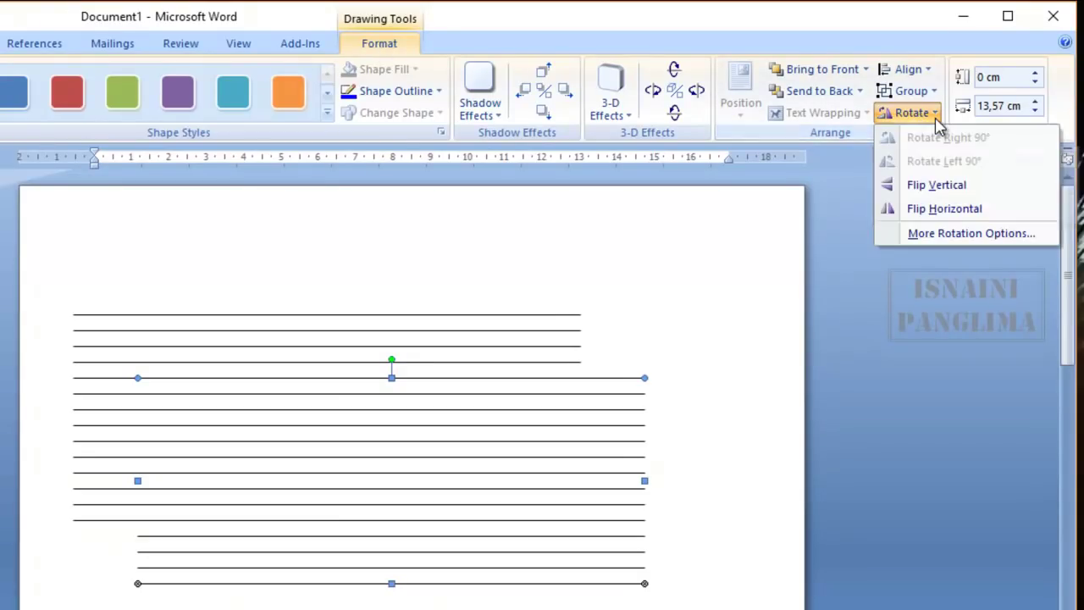
left_click(621, 380)
key("Escape")
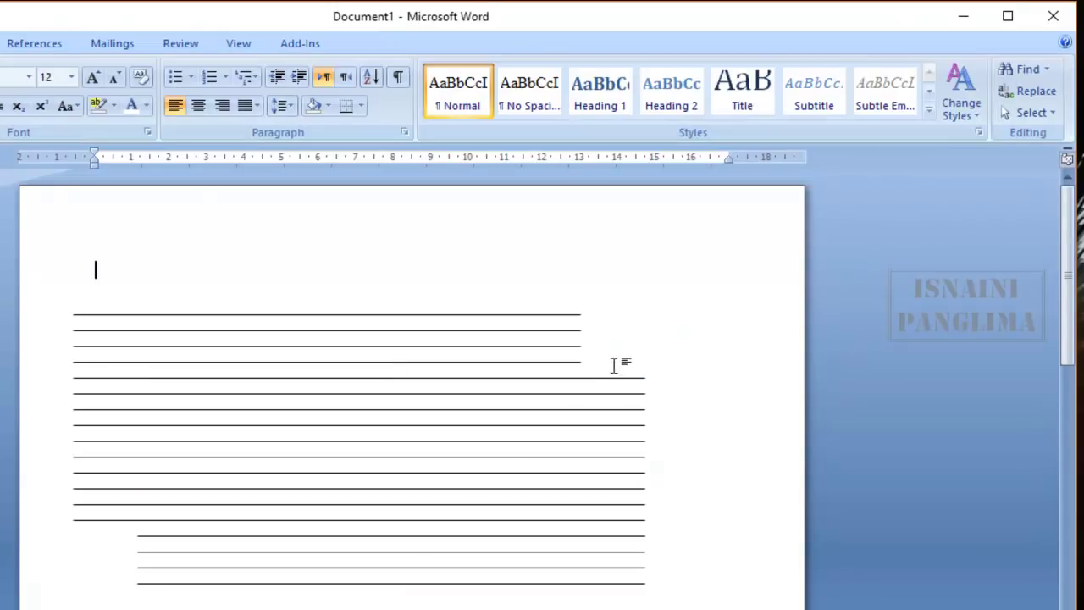
left_click(616, 381)
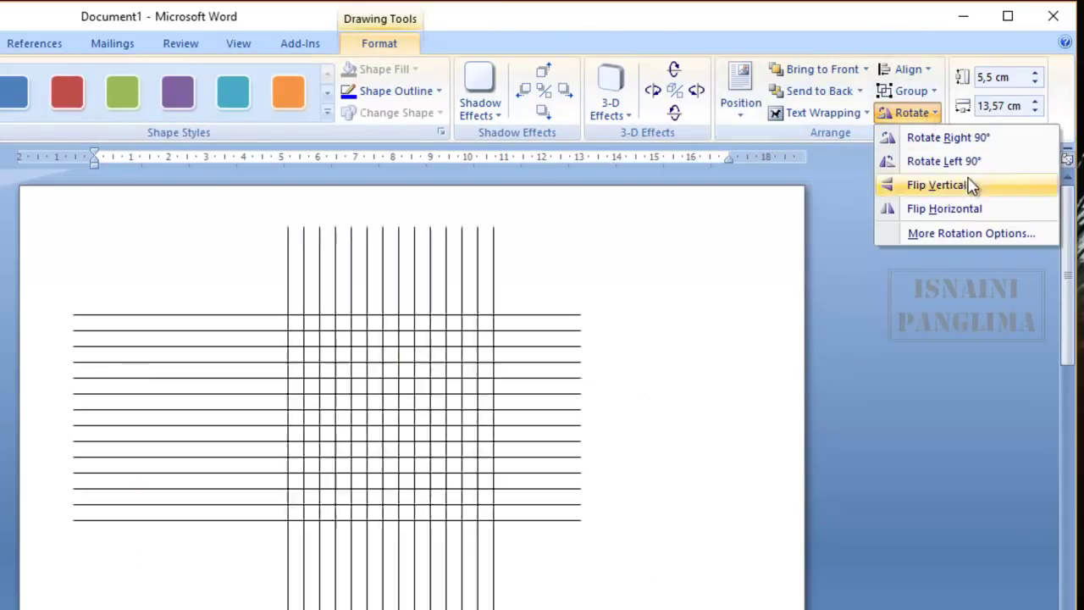
left_click(934, 161)
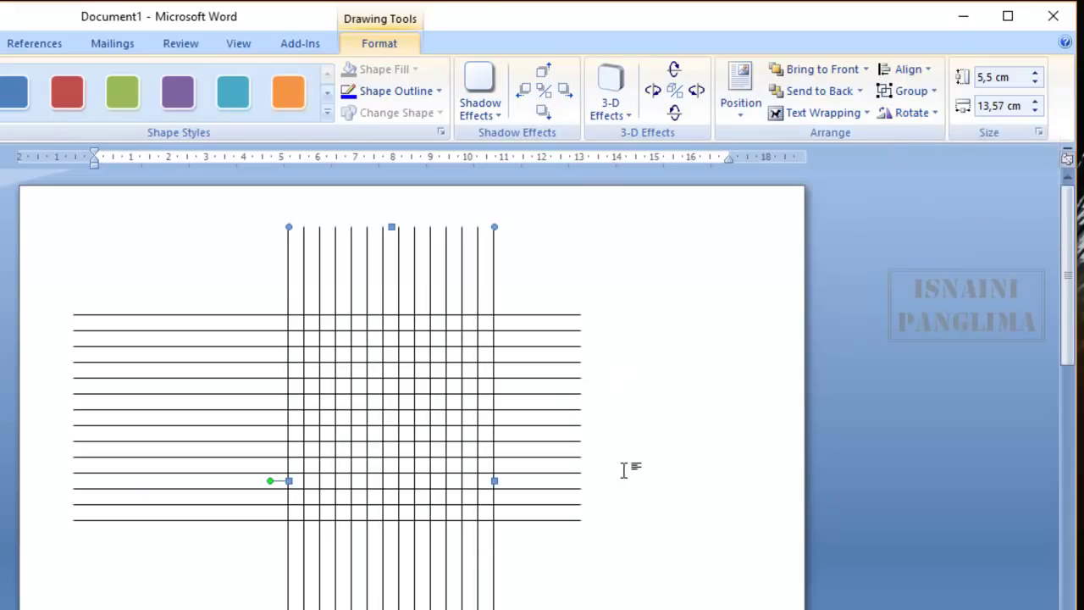
Select both line groups with Select Objects and align them centred horizontally
left_click(624, 470)
left_click(1024, 114)
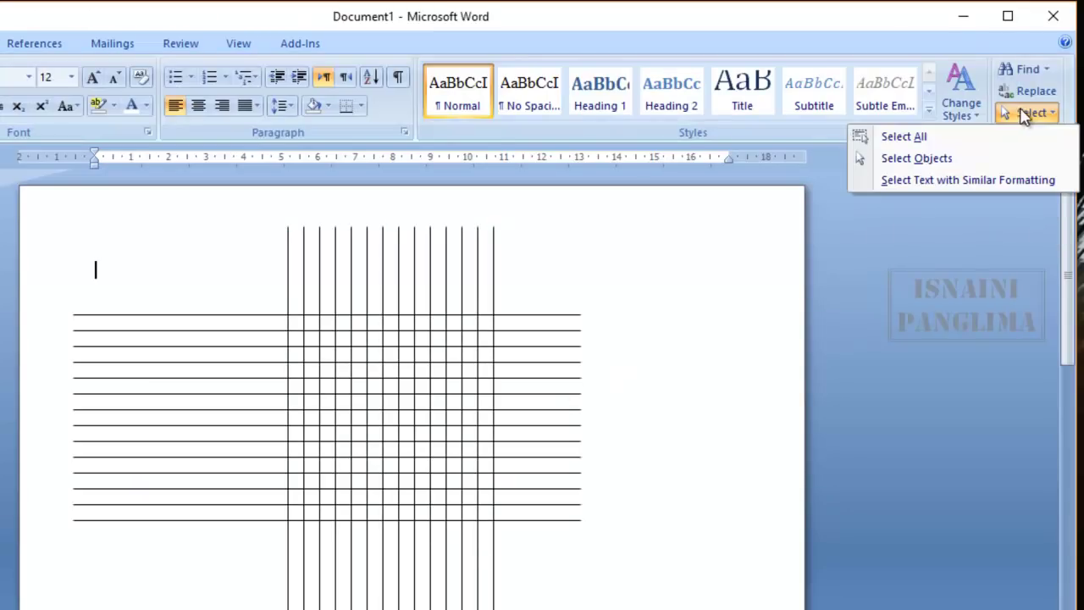
left_click(897, 161)
left_click_drag(46, 219, 684, 599)
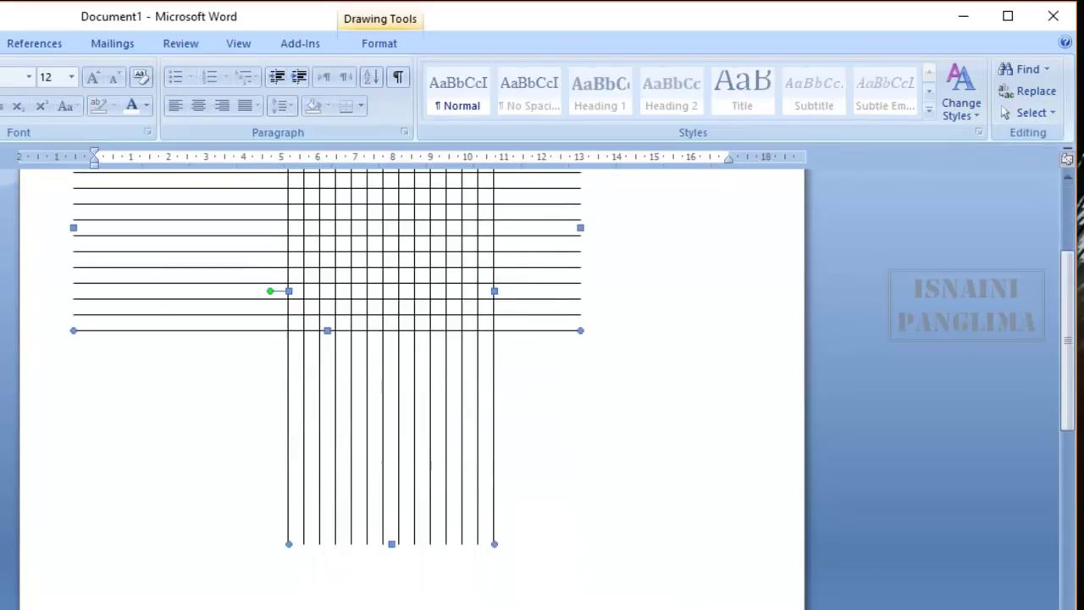
scroll(412, 381, "up", 4)
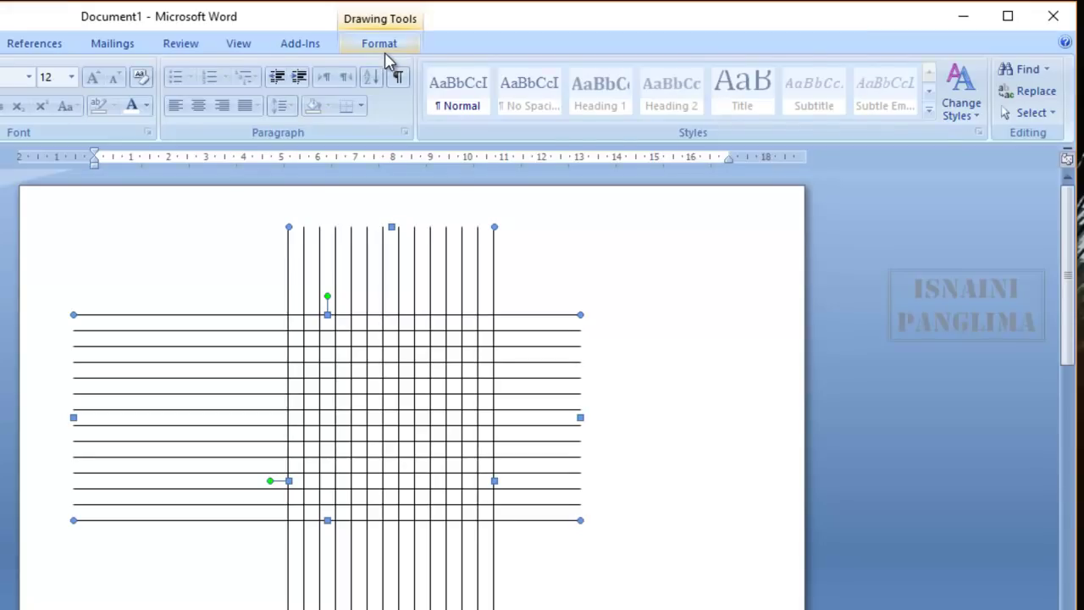
left_click(384, 50)
left_click(916, 71)
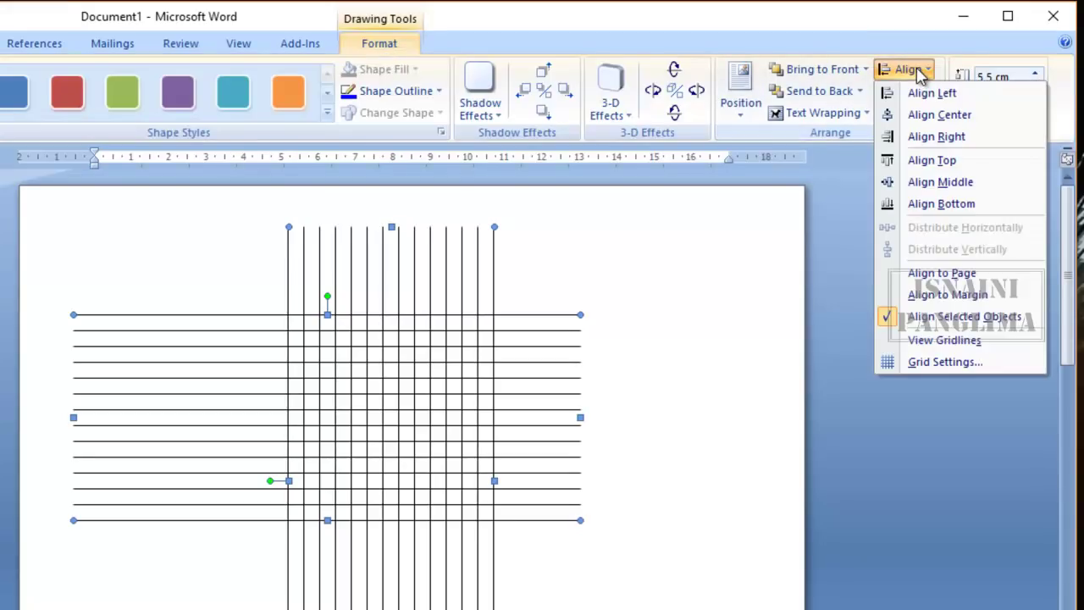
left_click(961, 121)
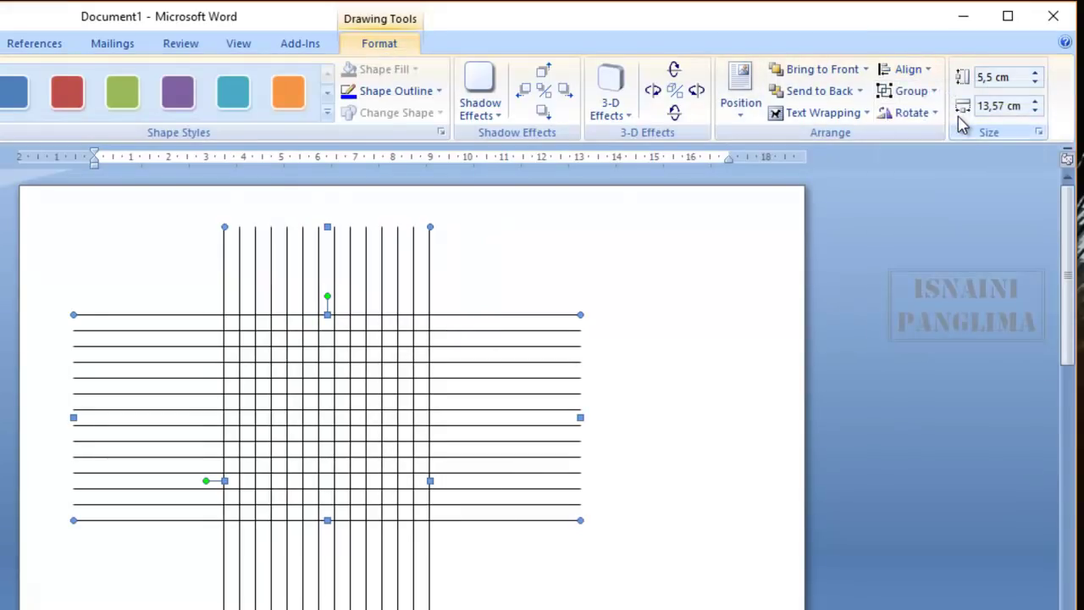
Middle-align the two line groups vertically so the lattice is symmetrical
scroll(230, 500, "down", 2)
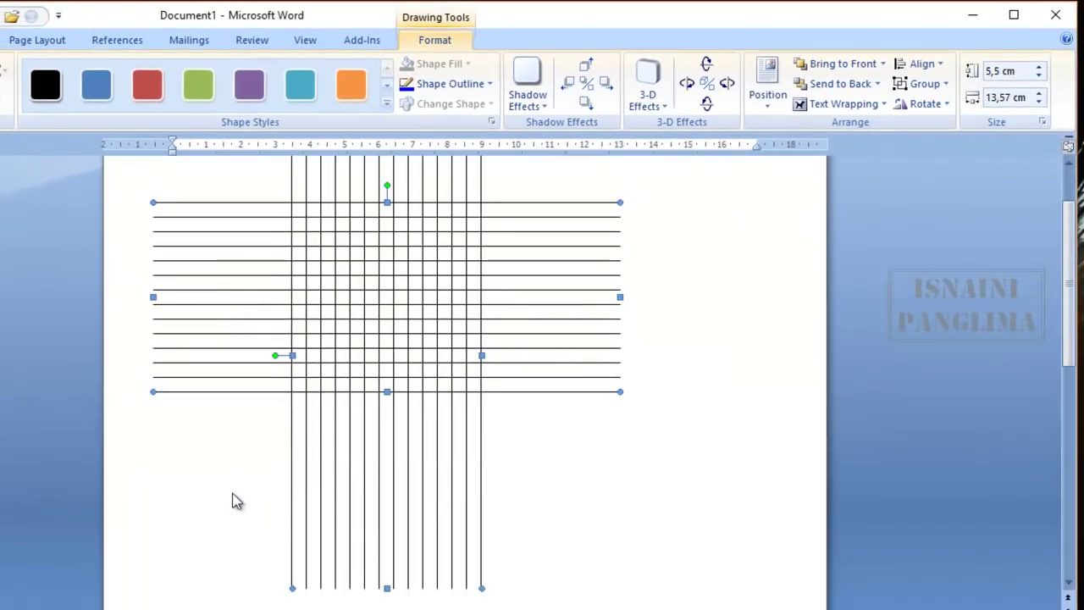
scroll(589, 559, "up", 2)
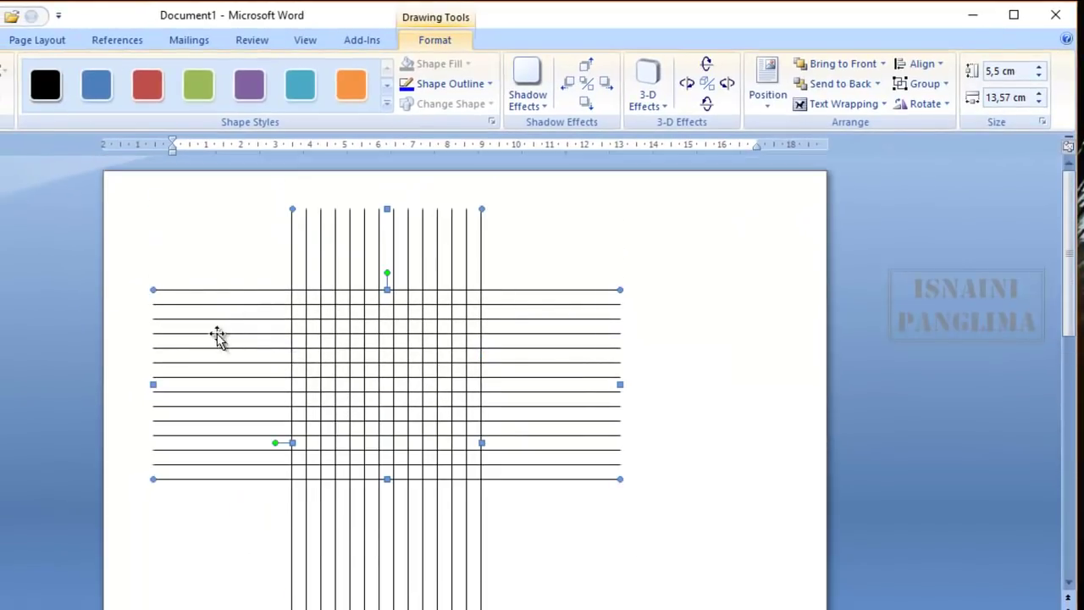
left_click(941, 65)
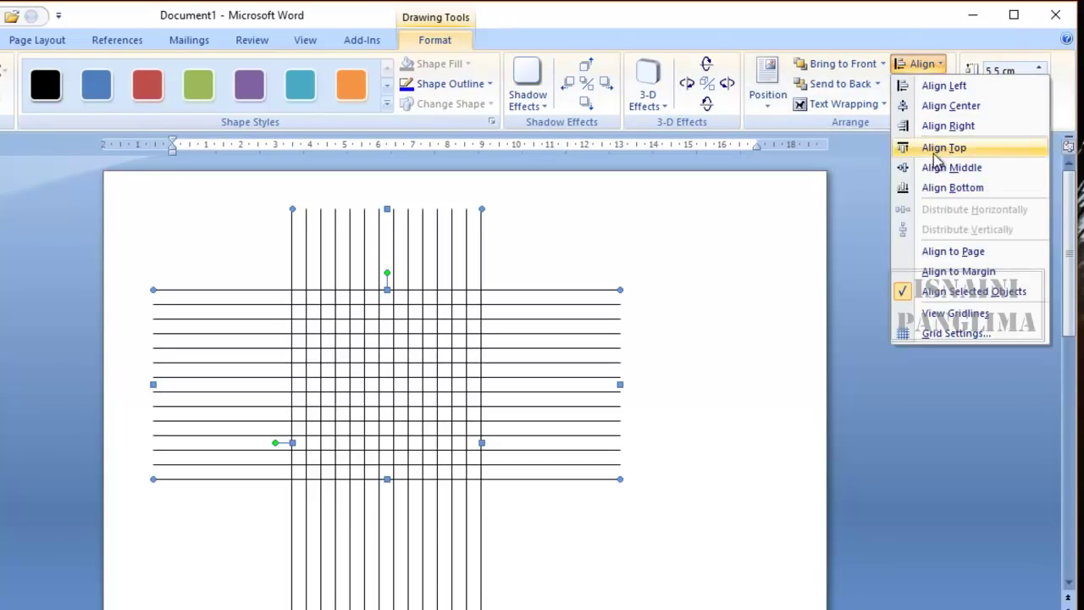
left_click(966, 170)
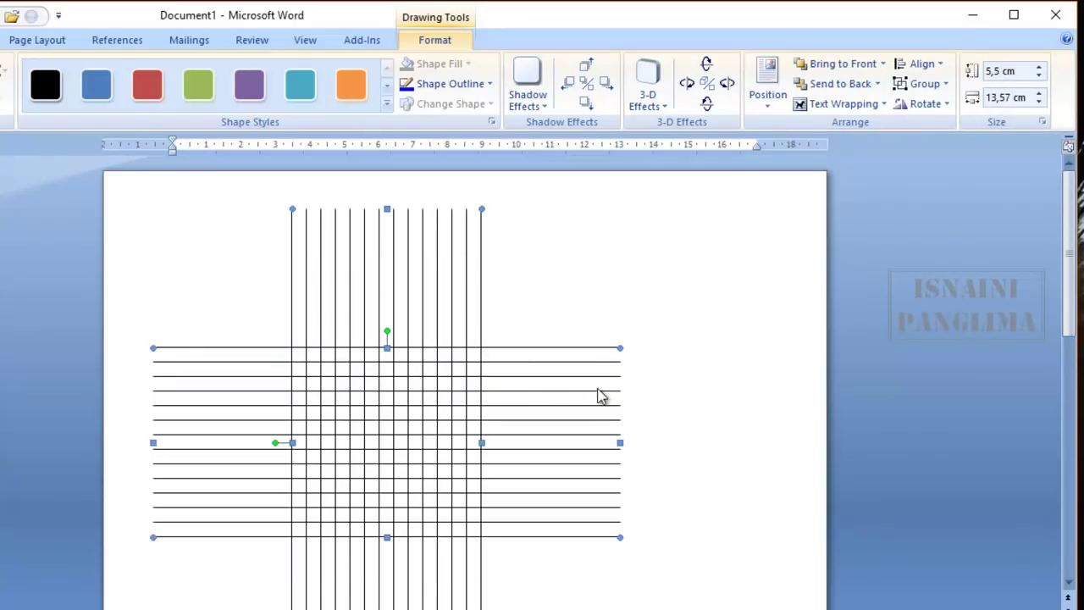
left_click(576, 326)
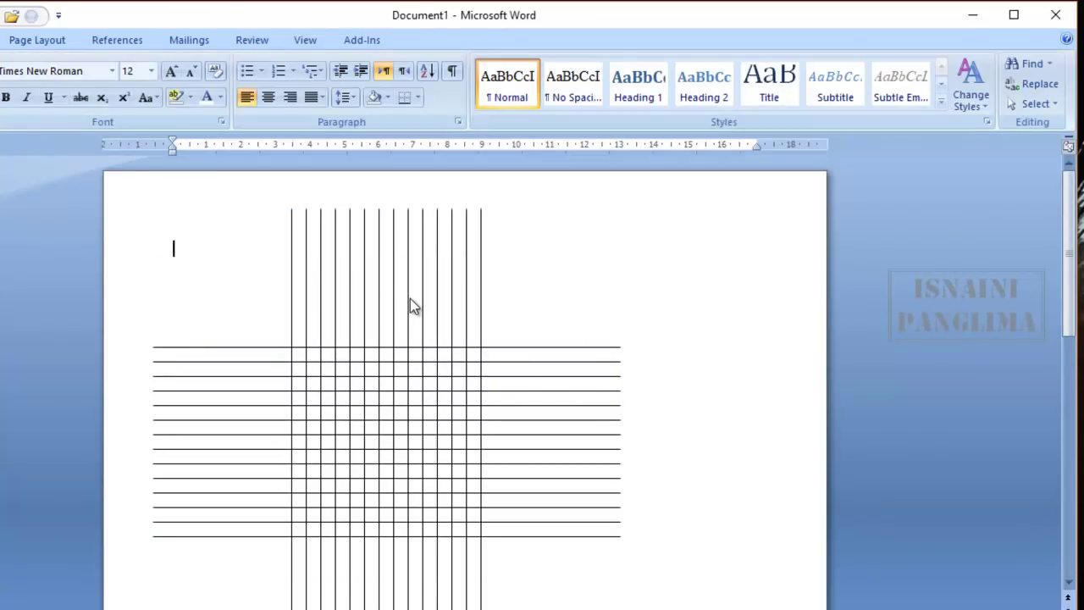
Shorten the vertical line set from top and bottom to 5,5 cm tall
left_click(410, 302)
mouse_move(386, 209)
left_mouse_down()
mouse_move(373, 343)
mouse_move(382, 346)
left_mouse_up()
scroll(471, 435, "down", 4)
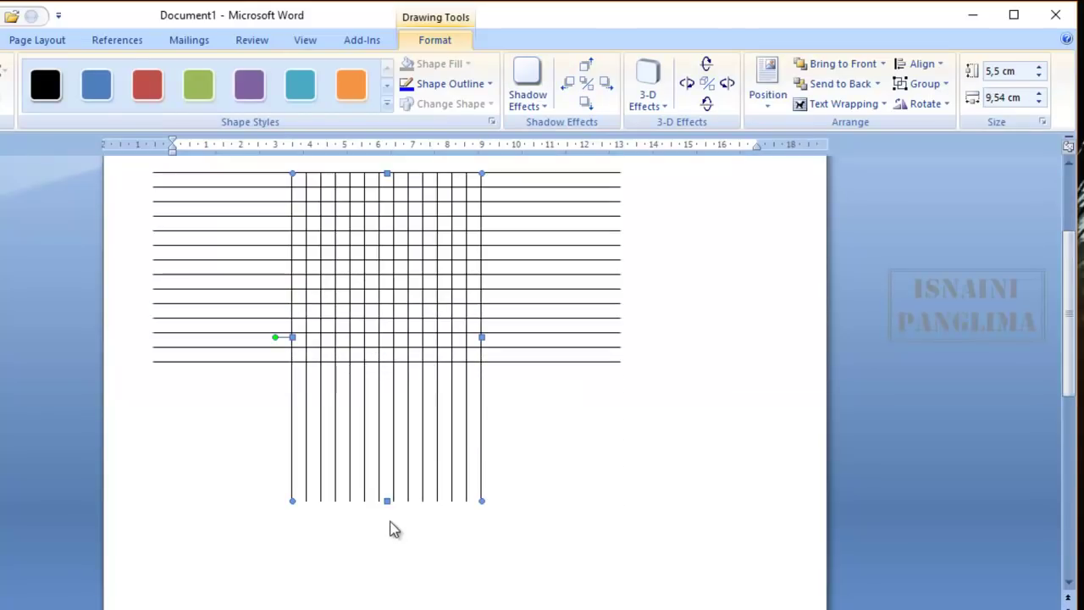
left_click_drag(388, 500, 389, 364)
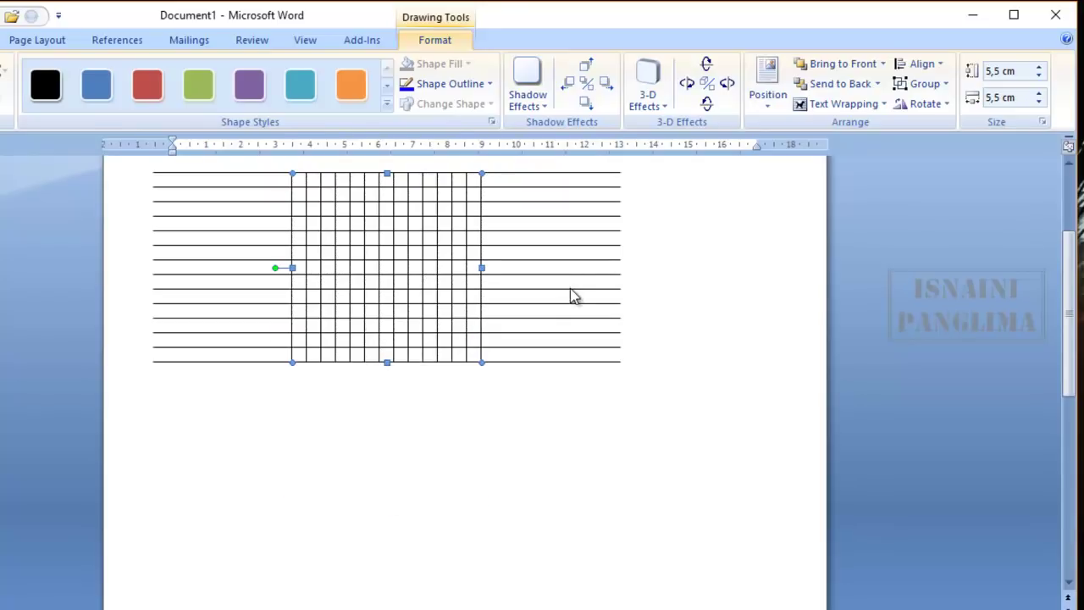
scroll(570, 295, "up", 2)
Pull in the horizontal lines' right and left ends to 5,5 cm, squaring the grid
left_click(572, 292)
left_click(584, 296)
left_click_drag(620, 377, 481, 376)
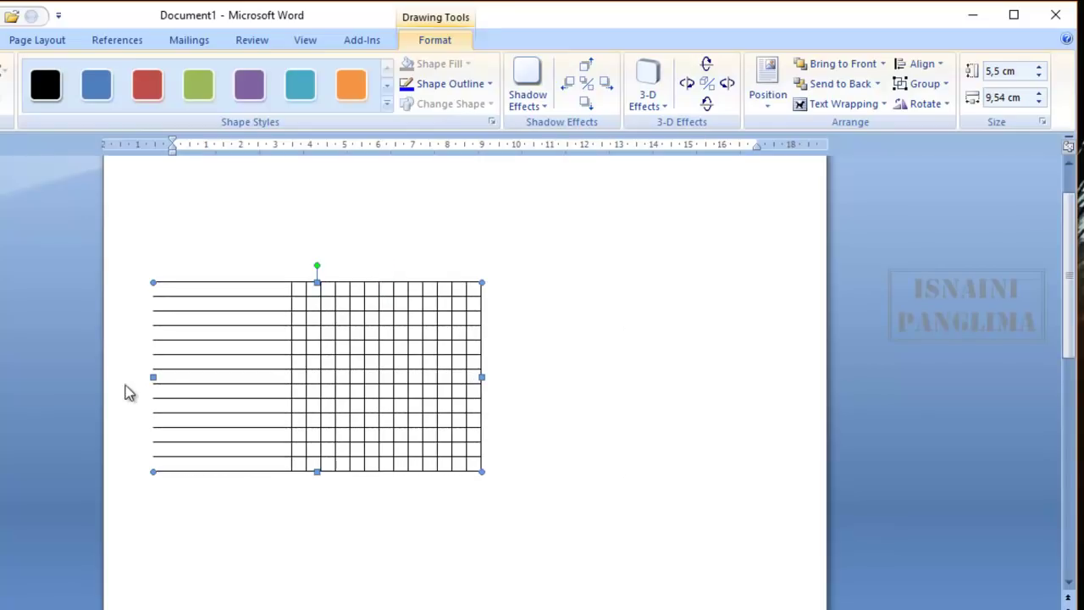
left_click_drag(153, 376, 292, 377)
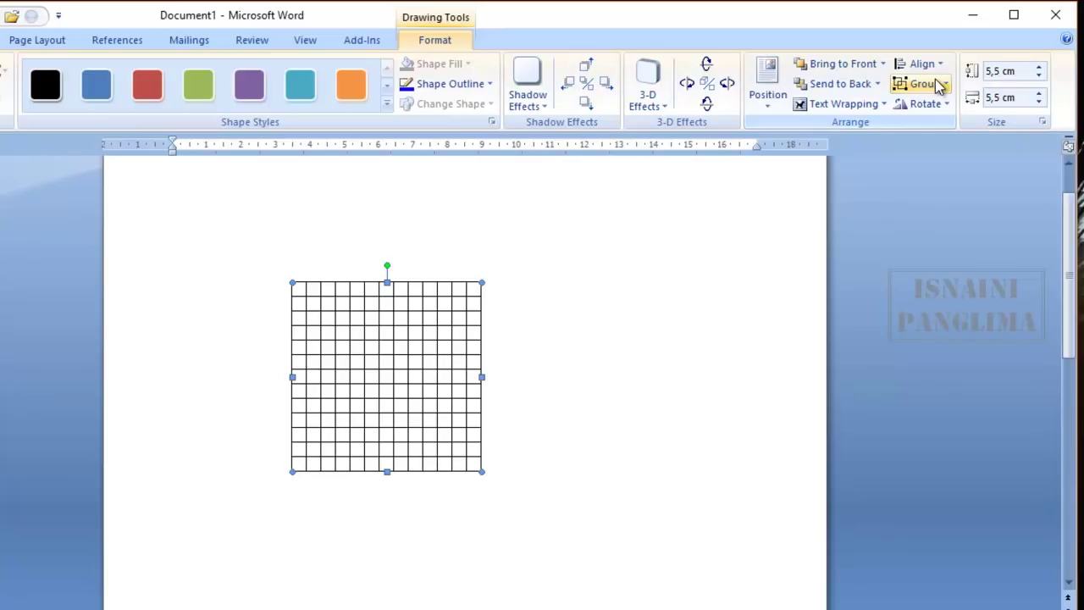
Select both line sets as objects and group them into one grid object
left_click(1037, 104)
left_click(923, 146)
left_click(439, 41)
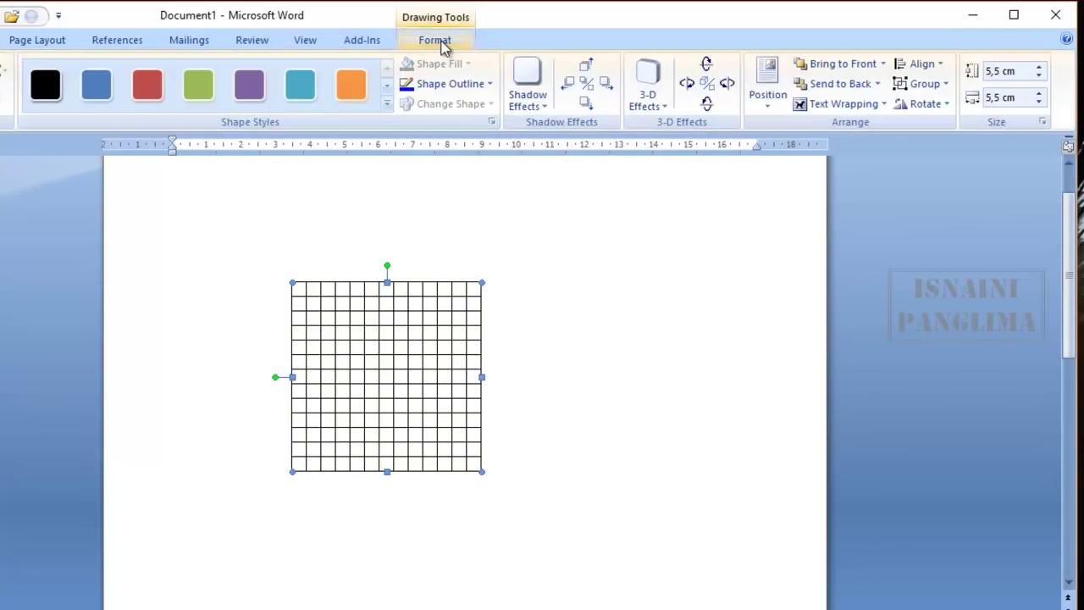
left_click(929, 93)
left_click(936, 107)
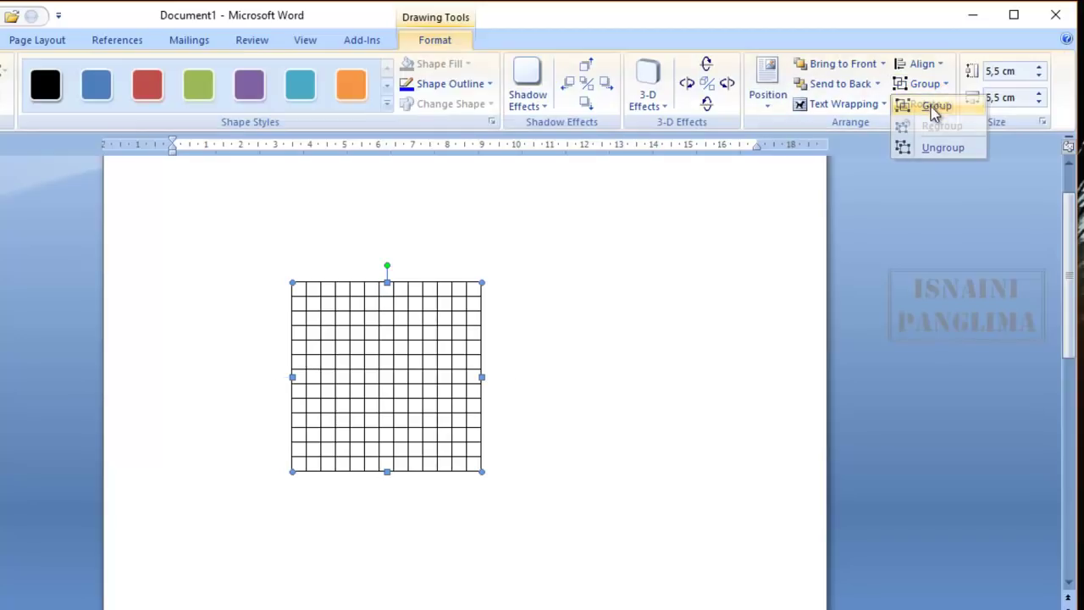
Move the grouped grid toward the page's right side, then delete it
right_click(387, 282)
mouse_move(506, 360)
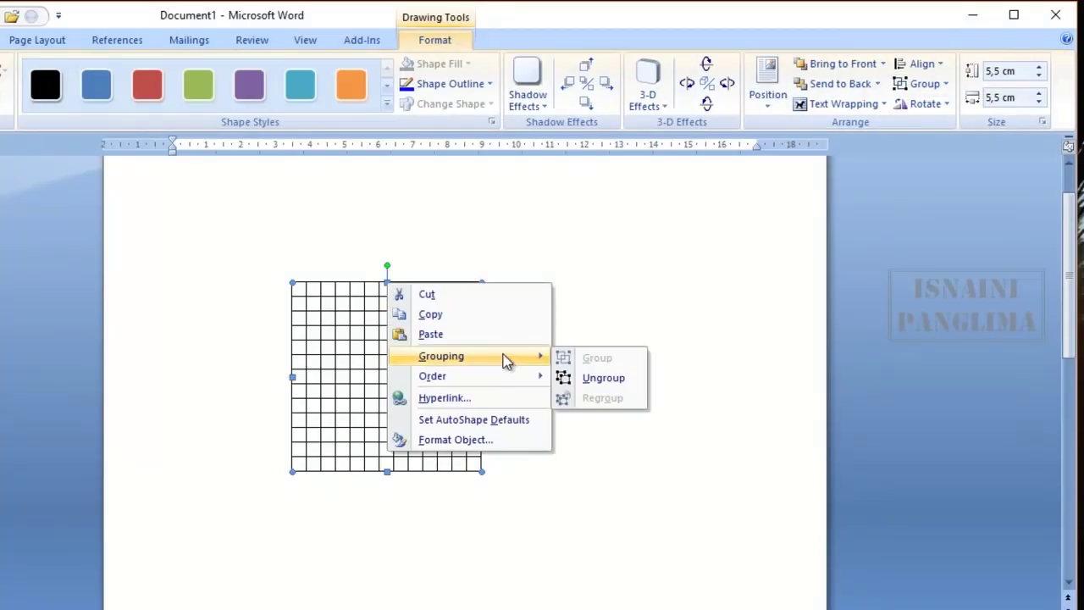
left_click(685, 437)
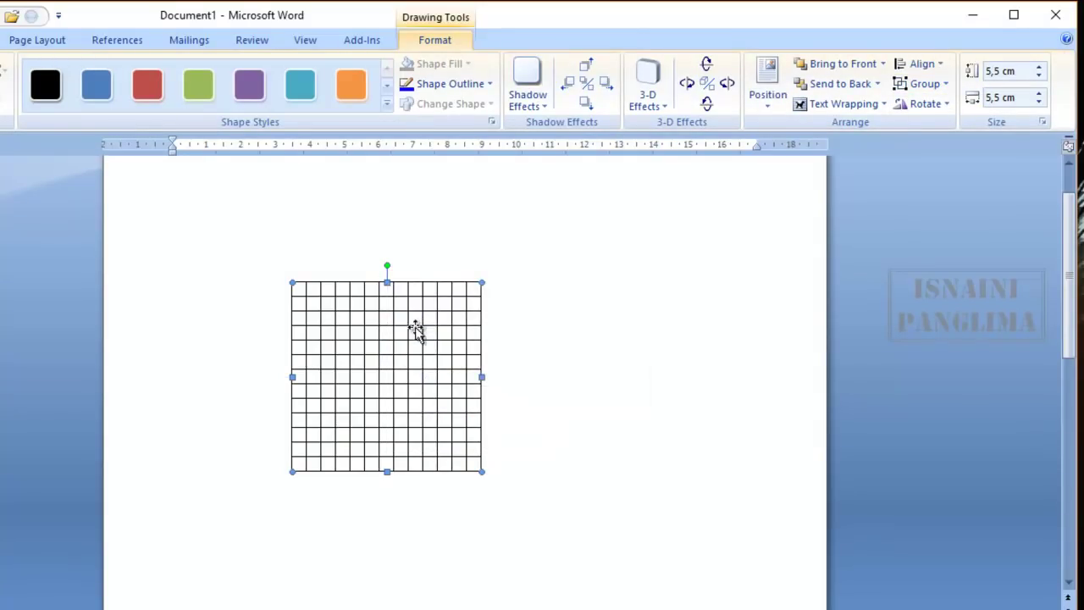
left_click_drag(407, 334, 432, 410)
mouse_move(394, 359)
left_mouse_down()
mouse_move(573, 294)
mouse_move(603, 431)
left_mouse_up()
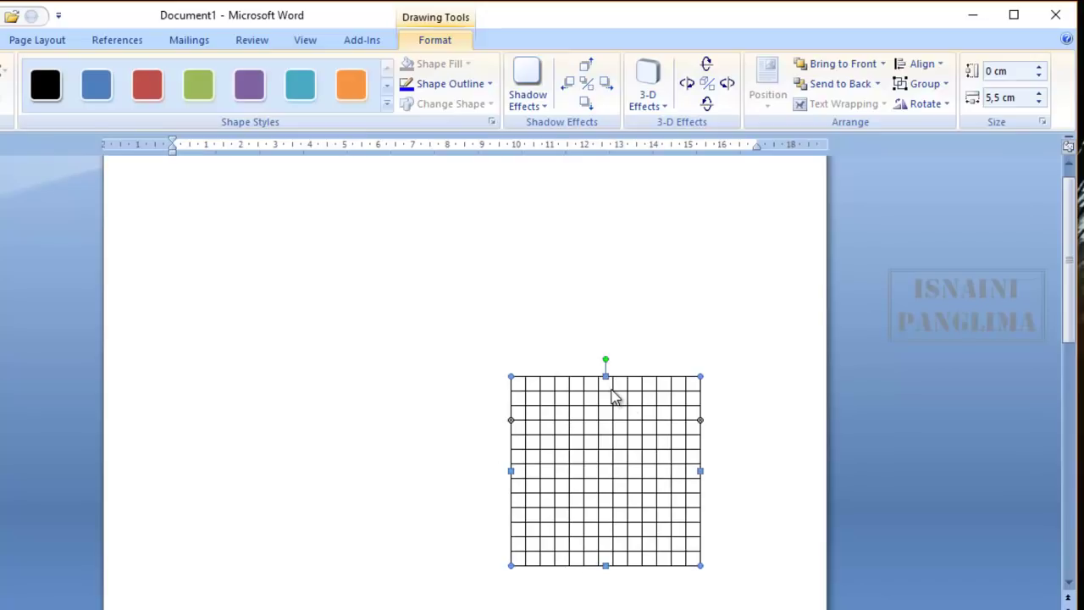
left_click(539, 387)
left_click_drag(539, 391, 559, 277)
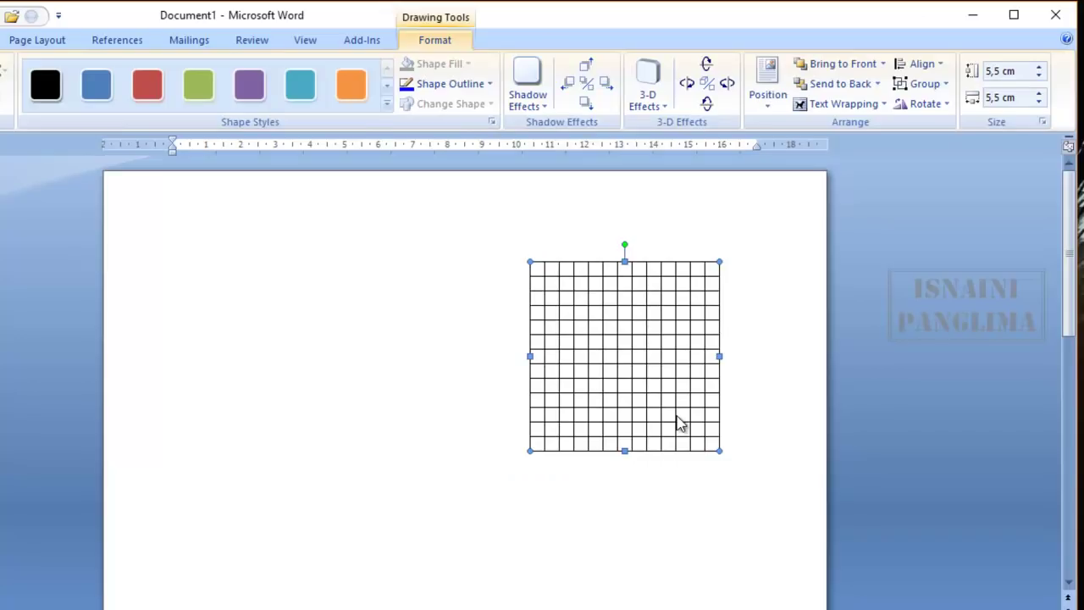
key("Delete")
Insert a 10×8 table, delete its 'Tabel 1' caption, and select the whole table
left_click(17, 34)
left_click(91, 93)
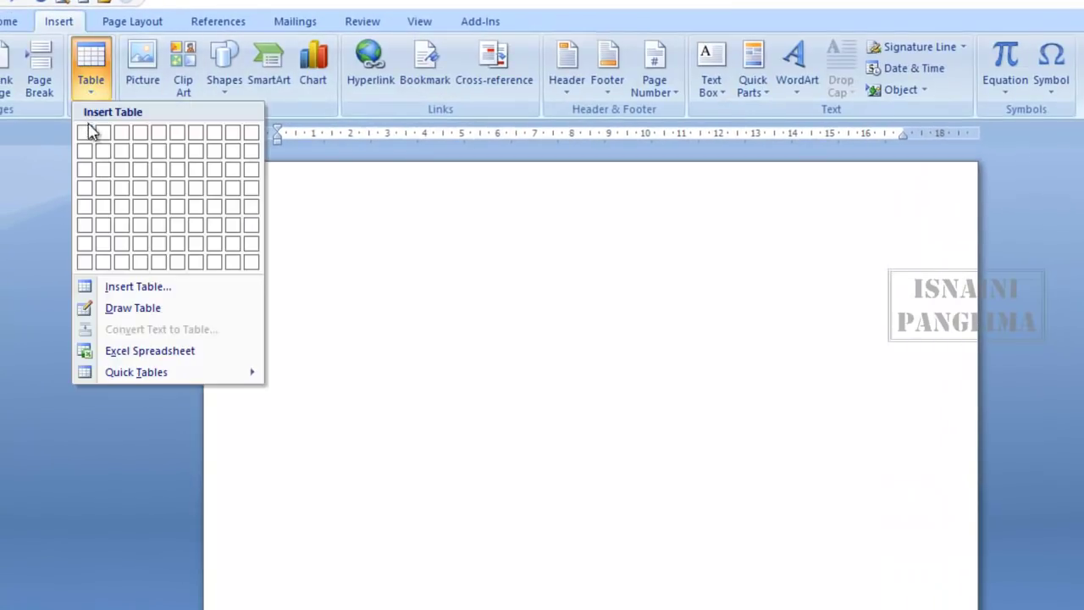
left_click(252, 268)
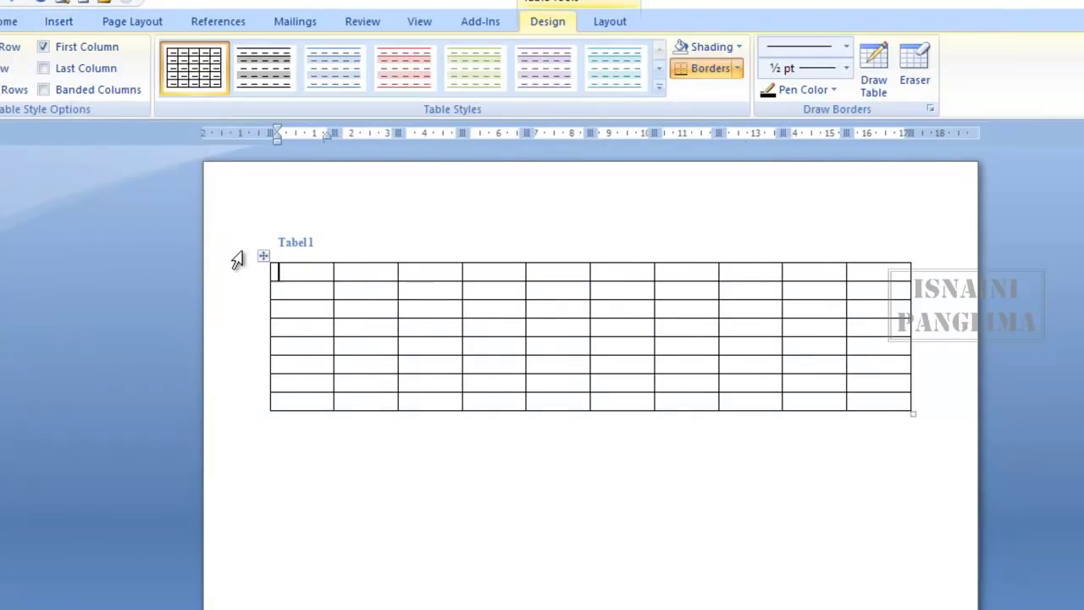
left_click(240, 247)
key("Delete")
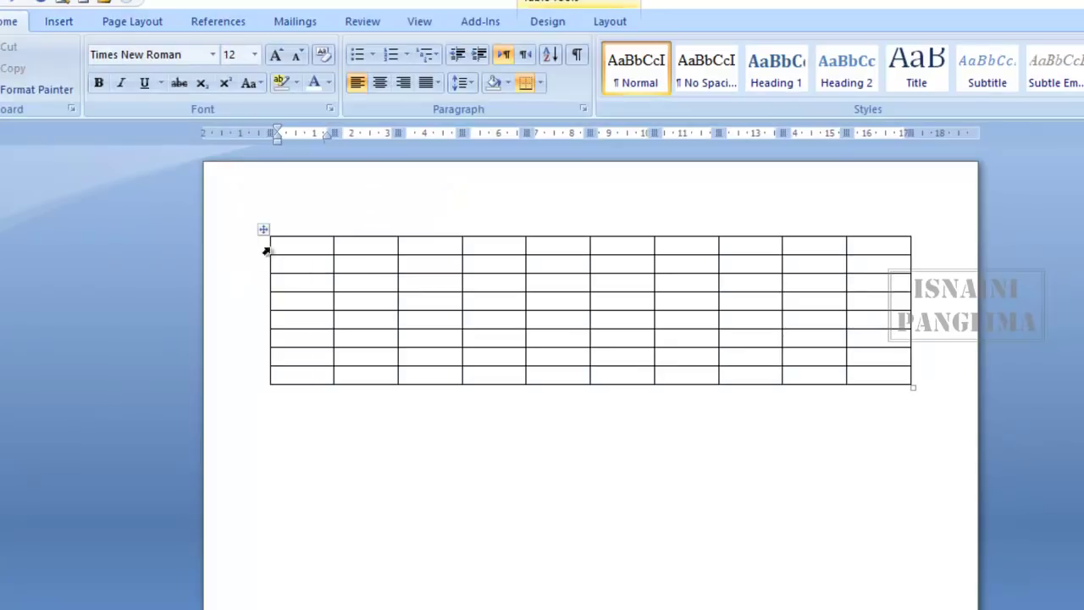
left_click(261, 224)
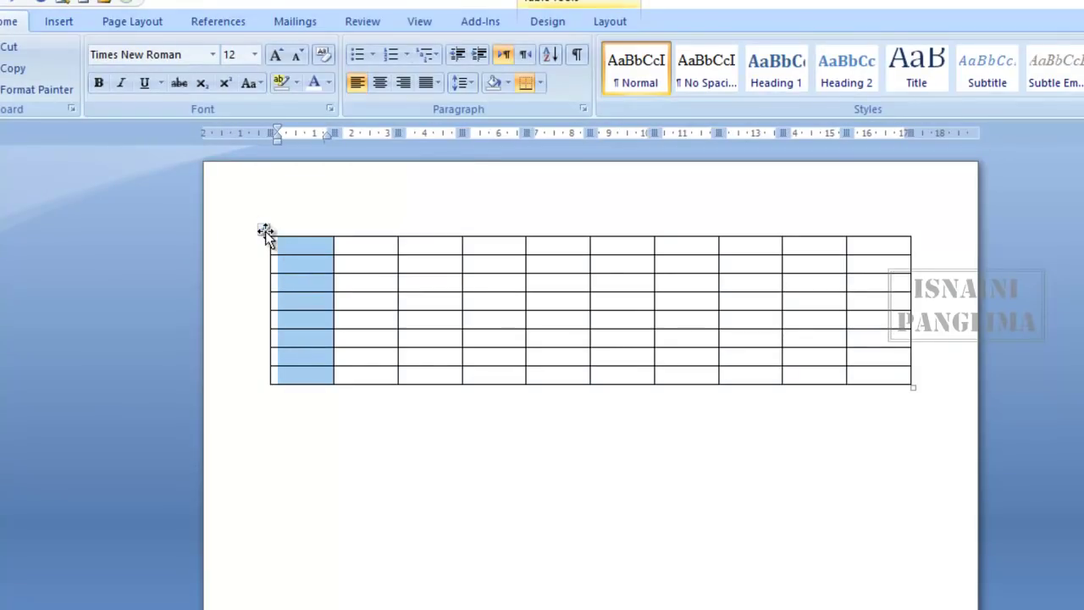
left_click(265, 230)
left_click(609, 22)
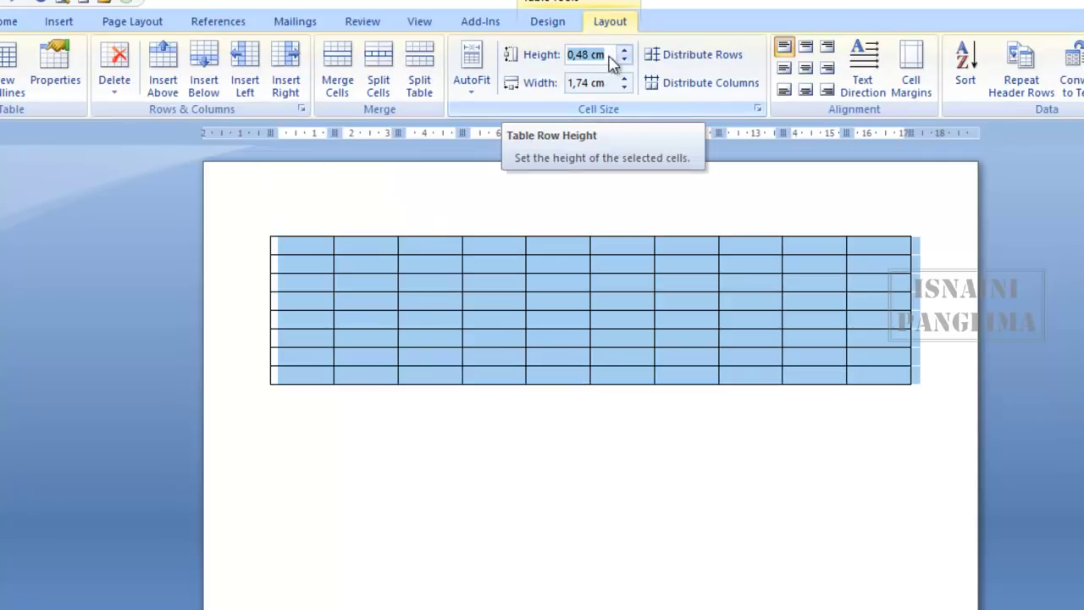
Set the table row height to 0,2 cm
left_click(624, 59)
left_click(624, 59)
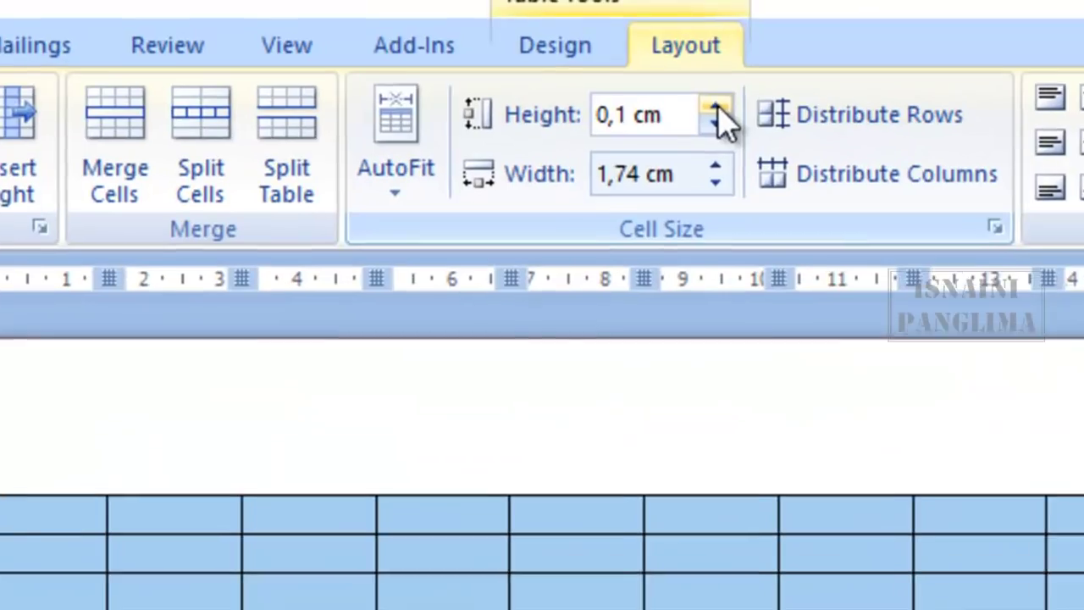
left_click(624, 50)
Narrow the table columns to 0,42 cm wide
left_click(719, 188)
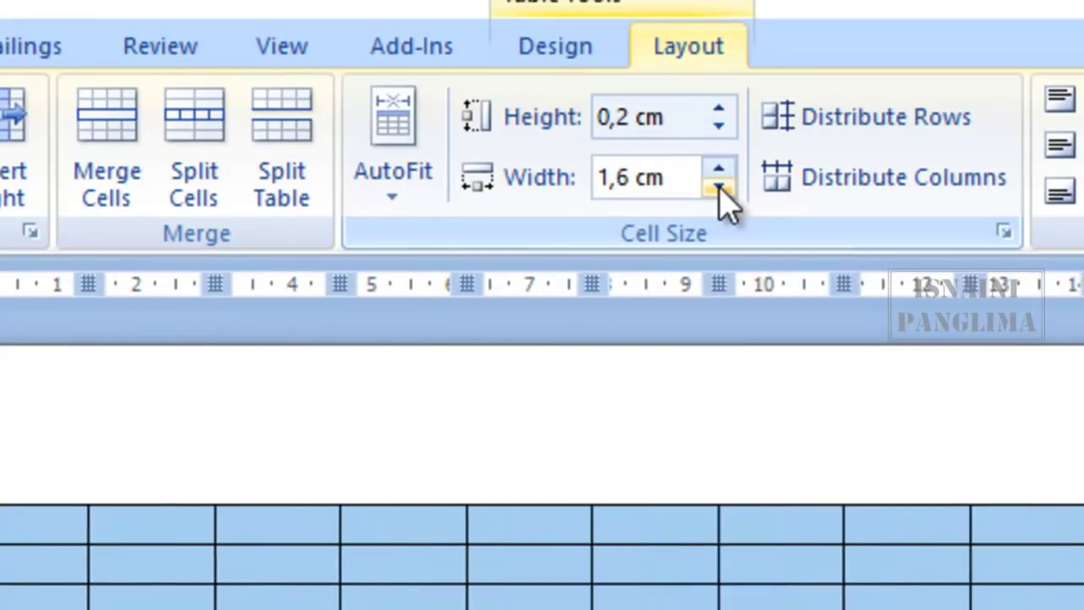
left_click(719, 188)
left_click(719, 188)
left_click(718, 169)
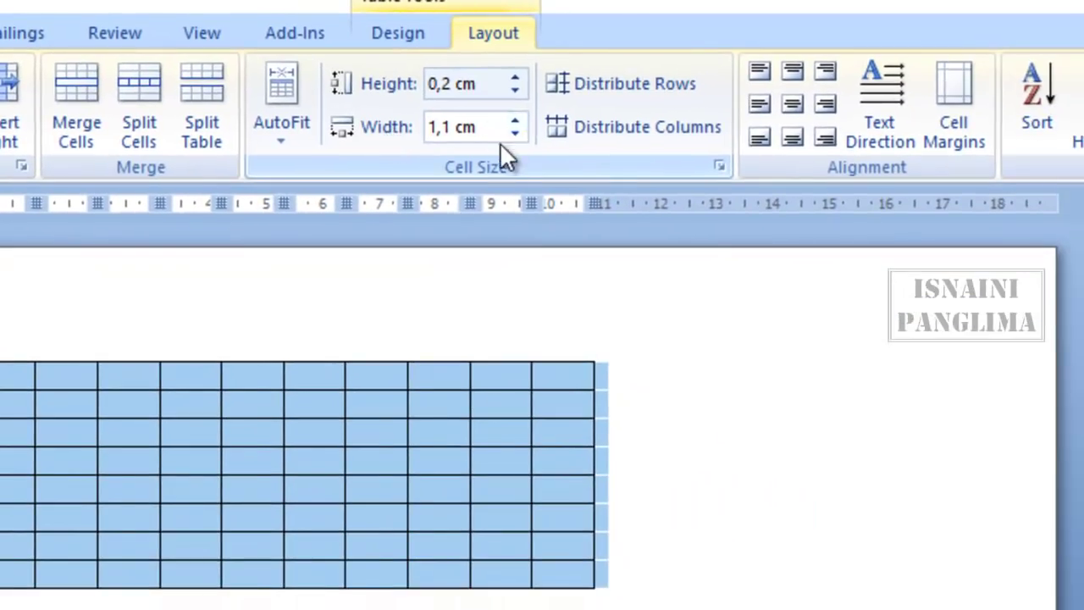
left_click(514, 133)
left_click(514, 133)
left_click(514, 133)
left_click(514, 133)
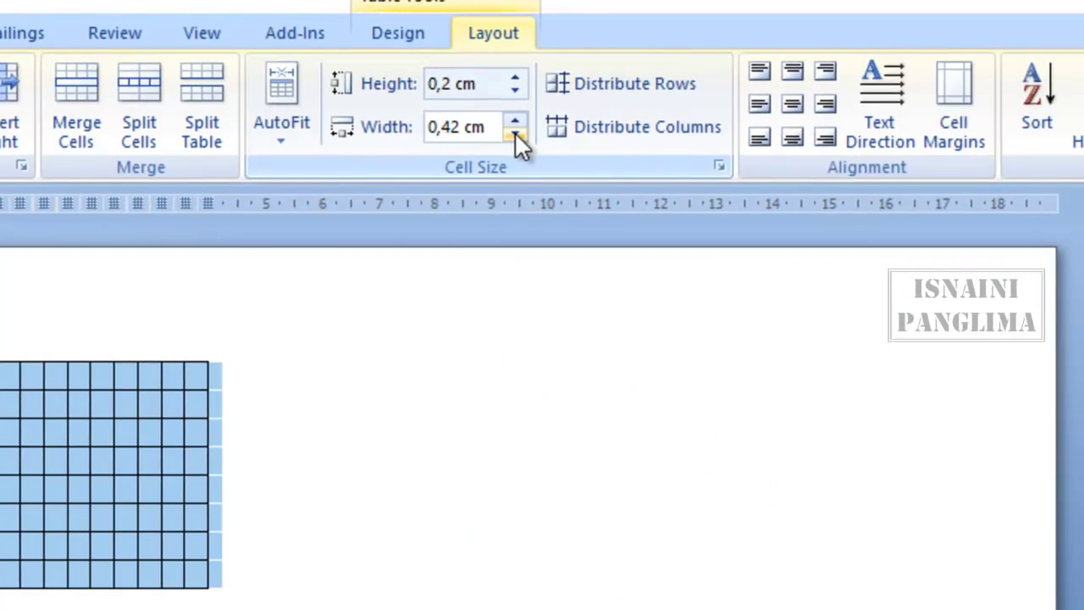
left_click(514, 122)
left_click(515, 119)
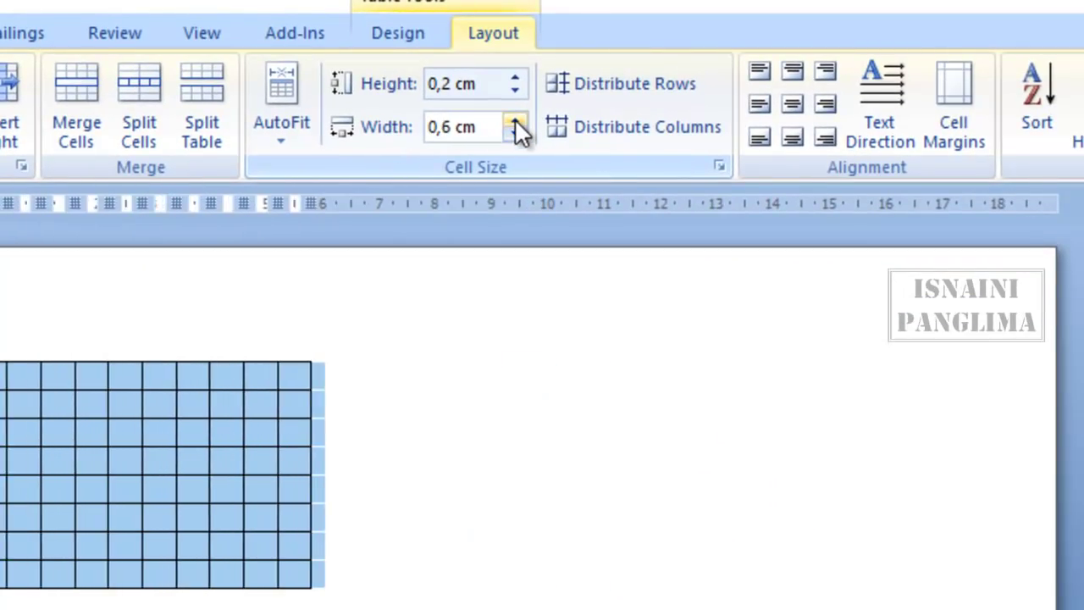
left_click(514, 120)
left_click(510, 131)
left_click(511, 130)
left_click(509, 131)
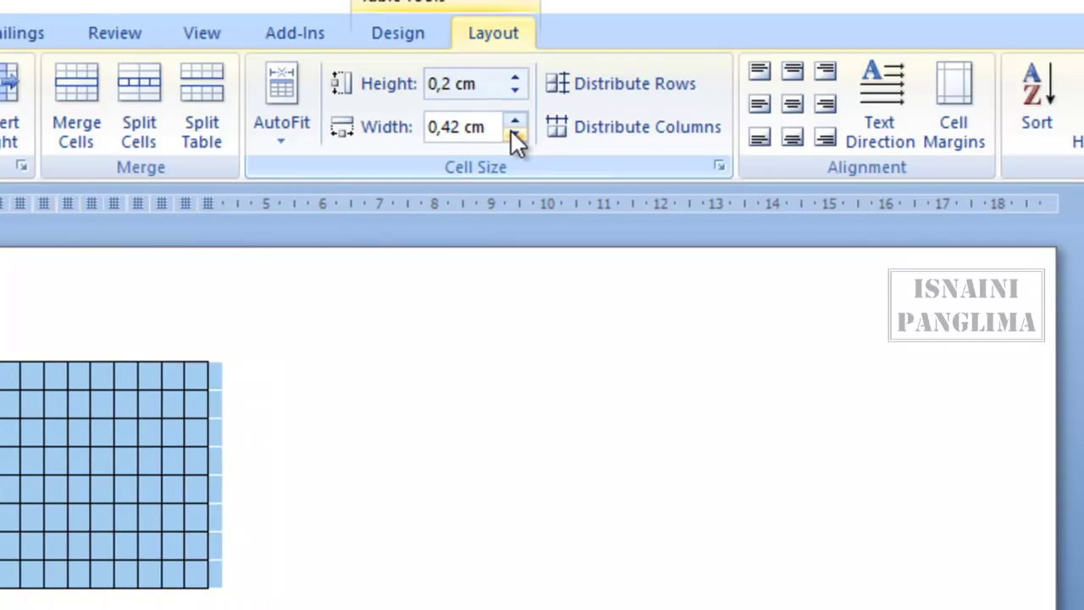
Enter 0,2 cm in the cell size field and apply it to the table
left_click(484, 86)
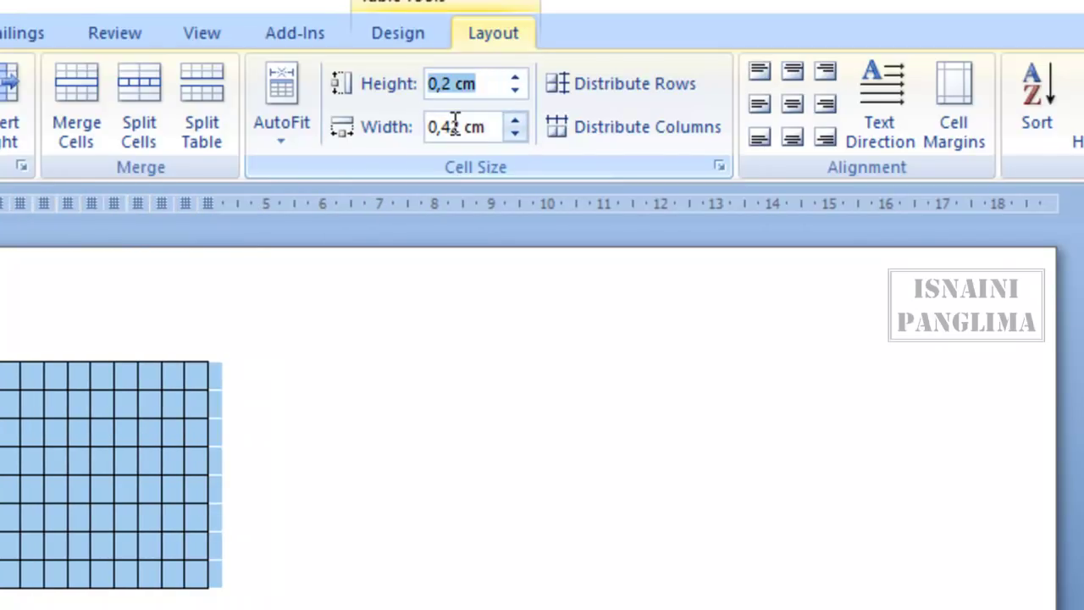
left_click(454, 121)
type("0,2")
key("Return")
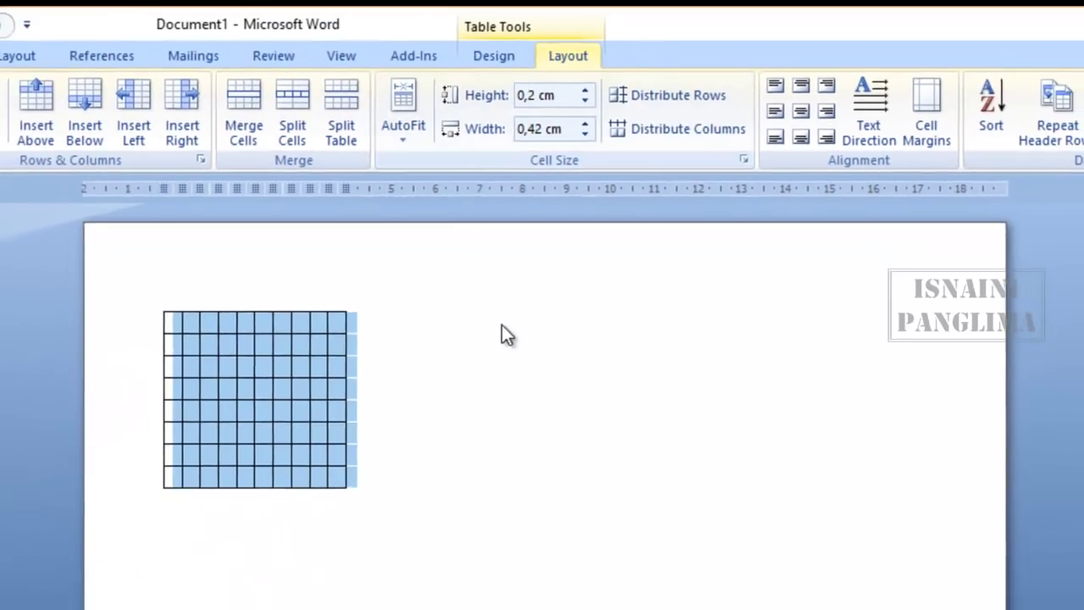
left_click(372, 318)
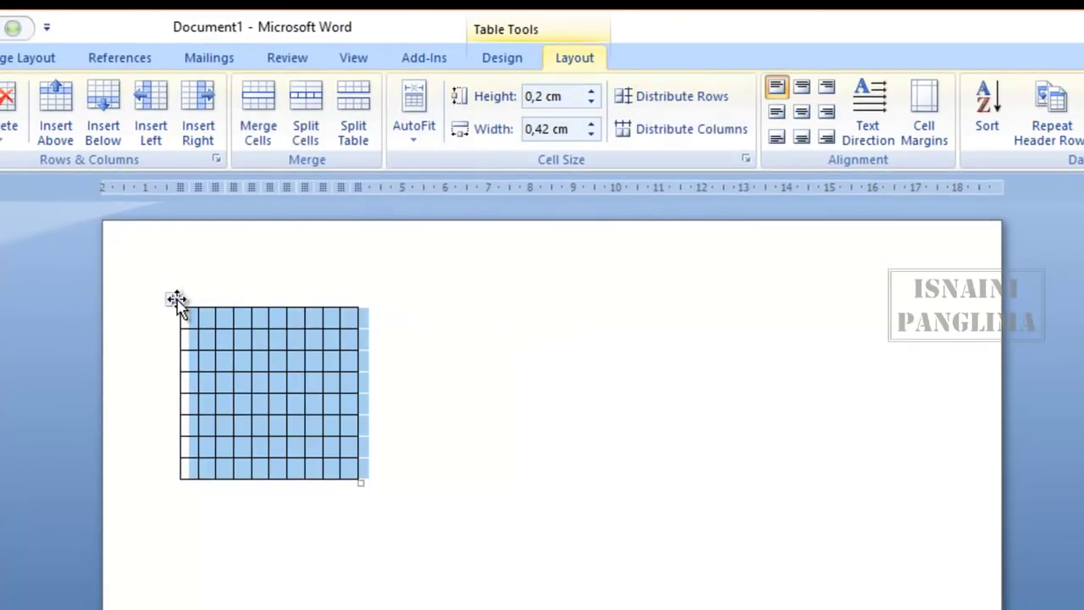
Drag the table to the horizontal centre of the page and place the caret outside it
left_click_drag(171, 303, 455, 301)
left_click(842, 523)
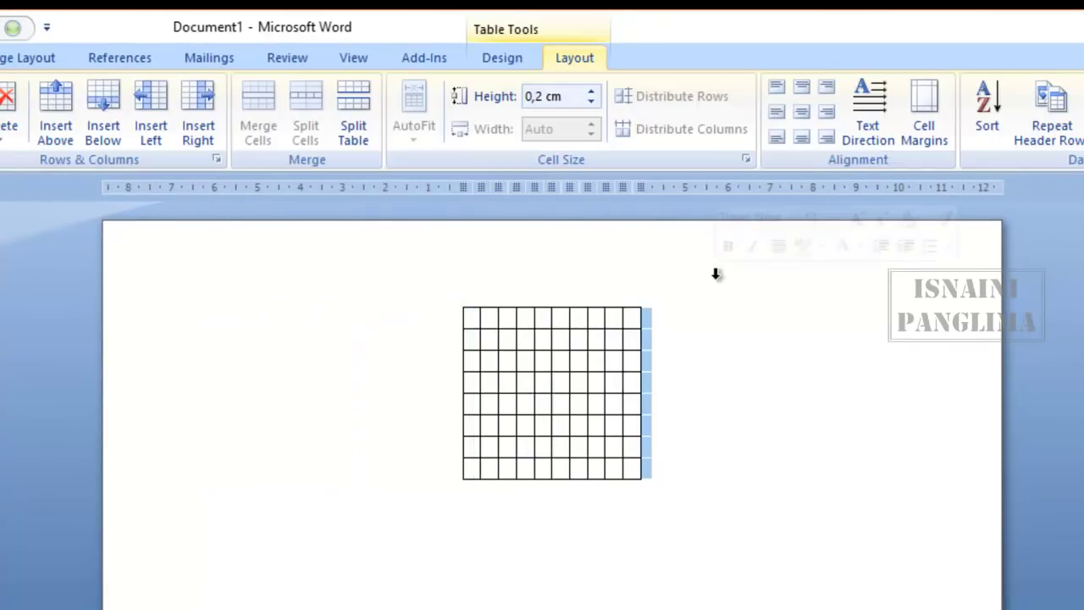
key("Return")
key("Return")
key("Return")
key("BackSpace")
key("BackSpace")
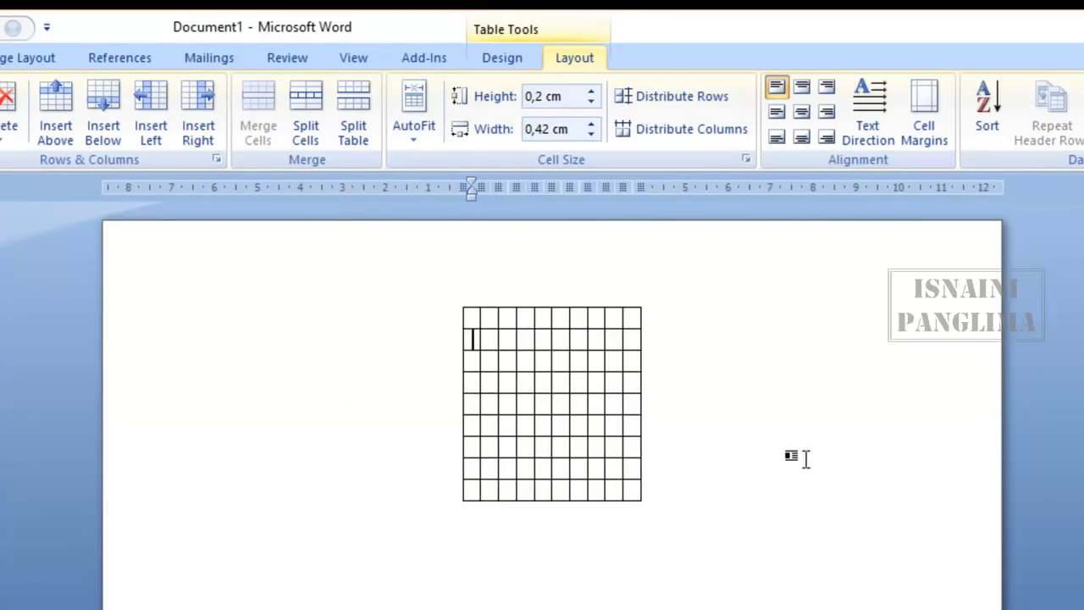